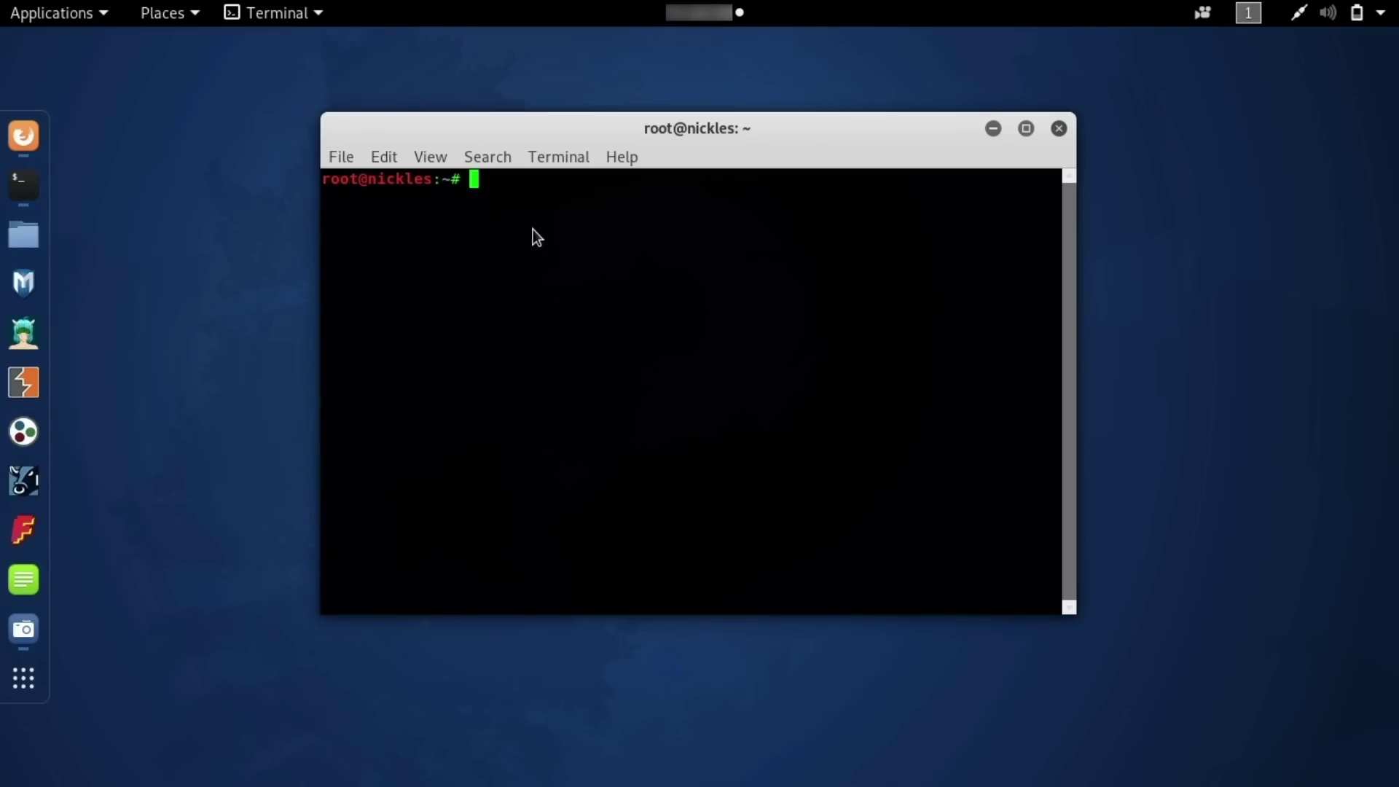
# Step: Search the Activities overview for 'spar' to find the sparta launcher
pyautogui.press('super')
pyautogui.write('sp')
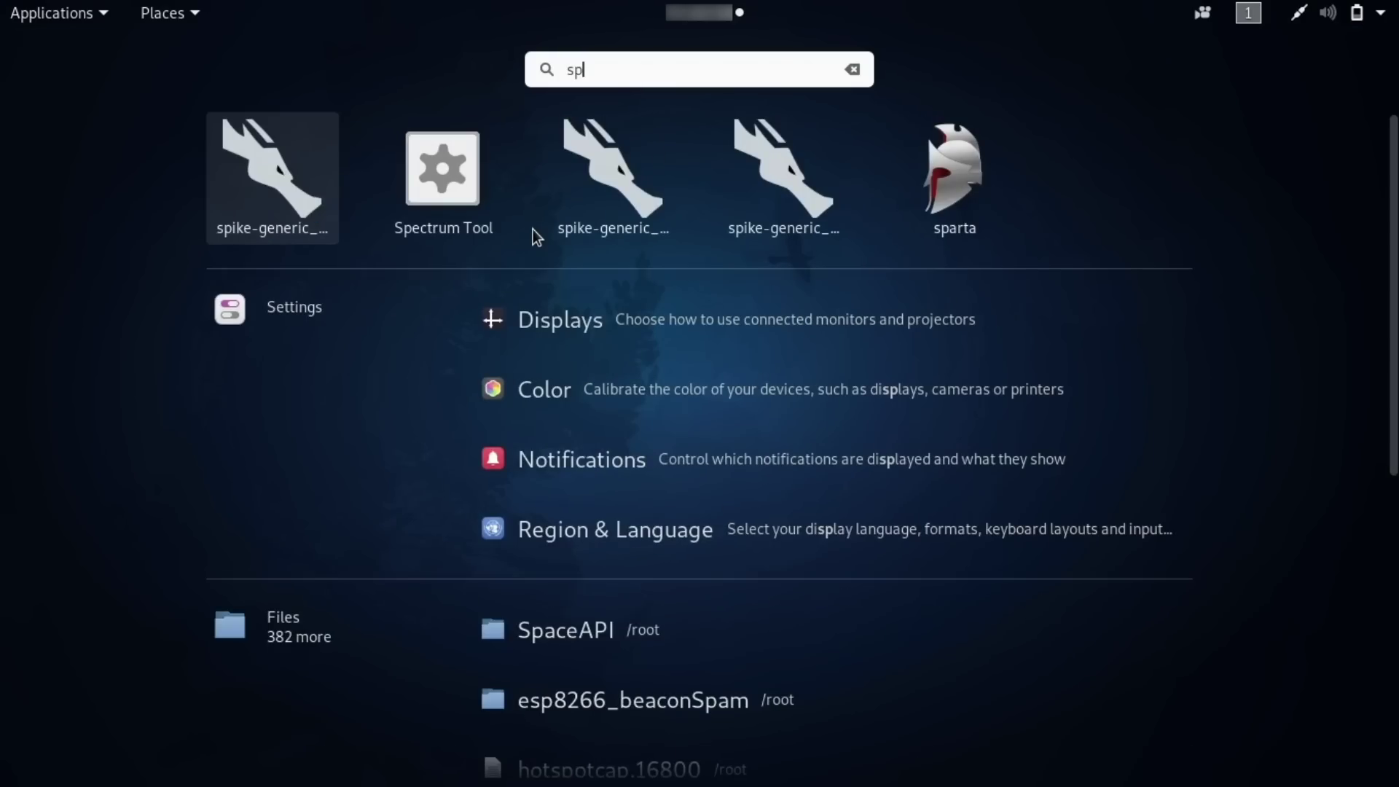
pyautogui.write('ar')
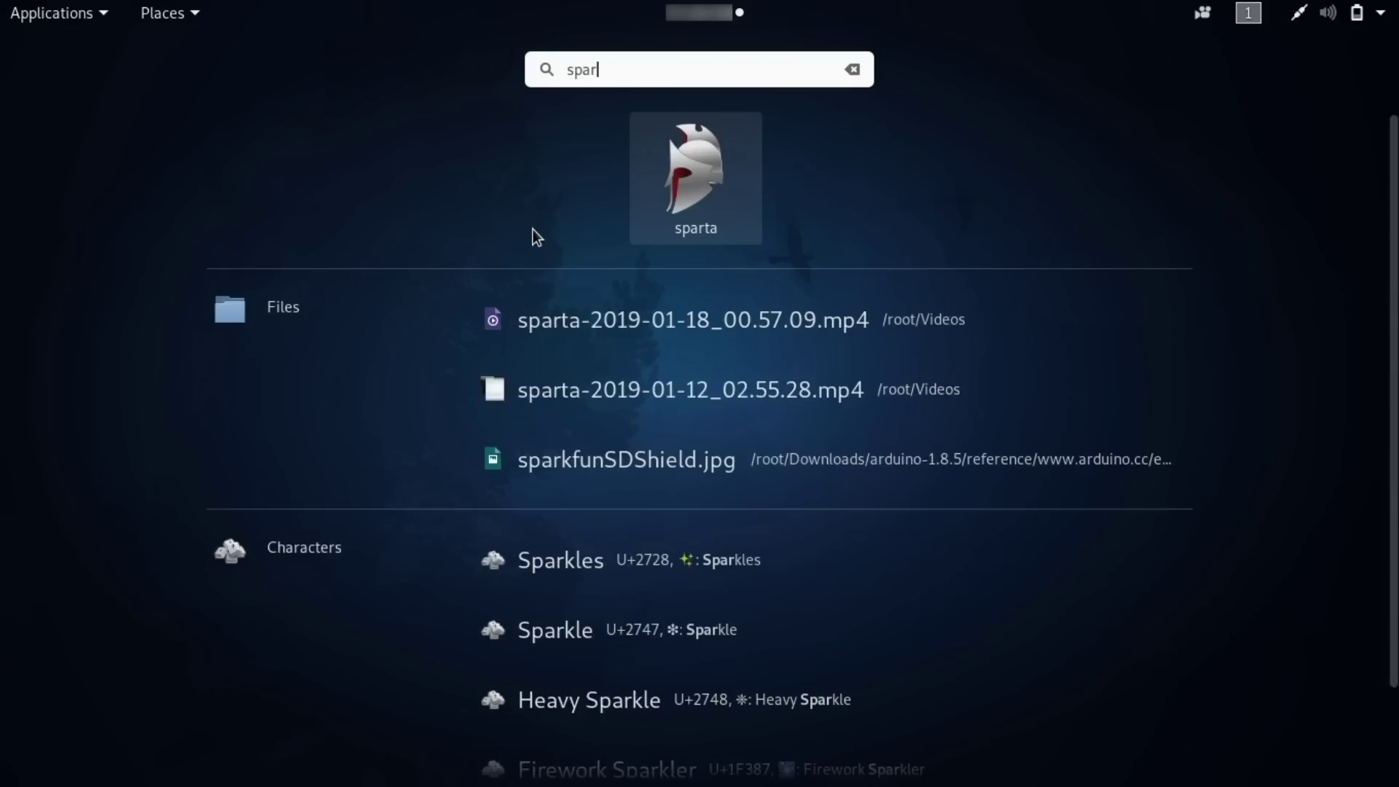
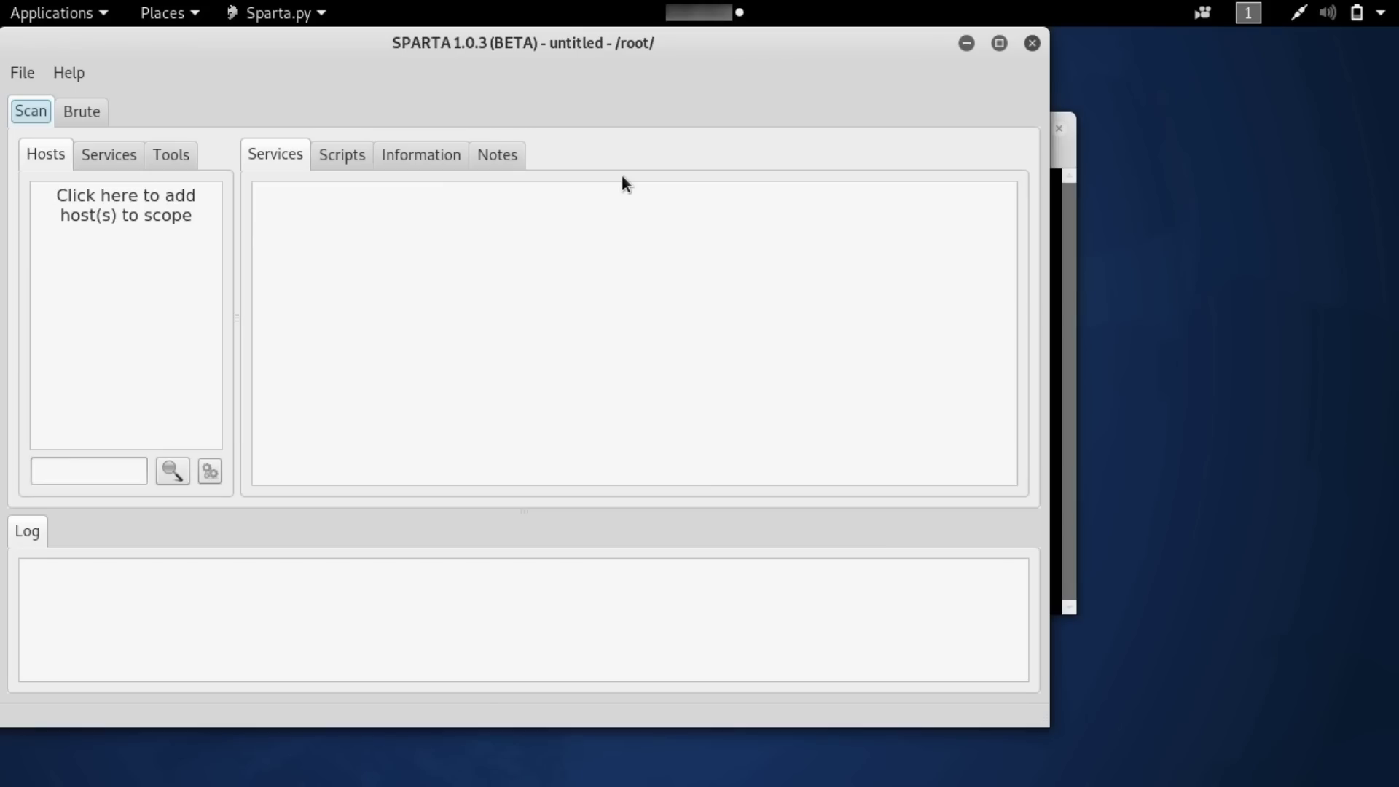
# Step: Run 'apt install sparta' in the idle shell, minimize it, and bring SPARTA forward
pyautogui.hotkey('alt', 'Tab')
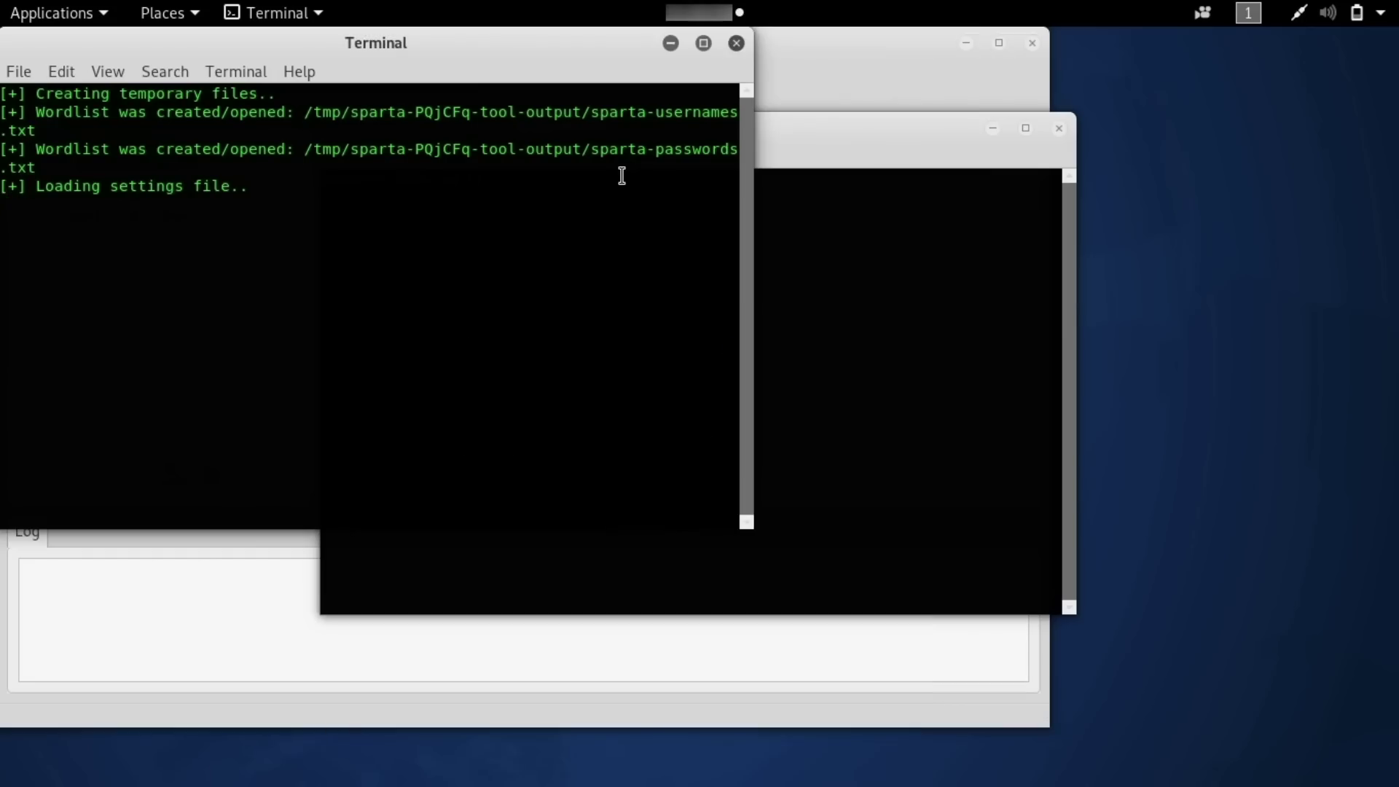
pyautogui.hotkey('alt', 'Tab')
pyautogui.hotkey('alt', 'Tab')
pyautogui.hotkey('alt', 'Tab')
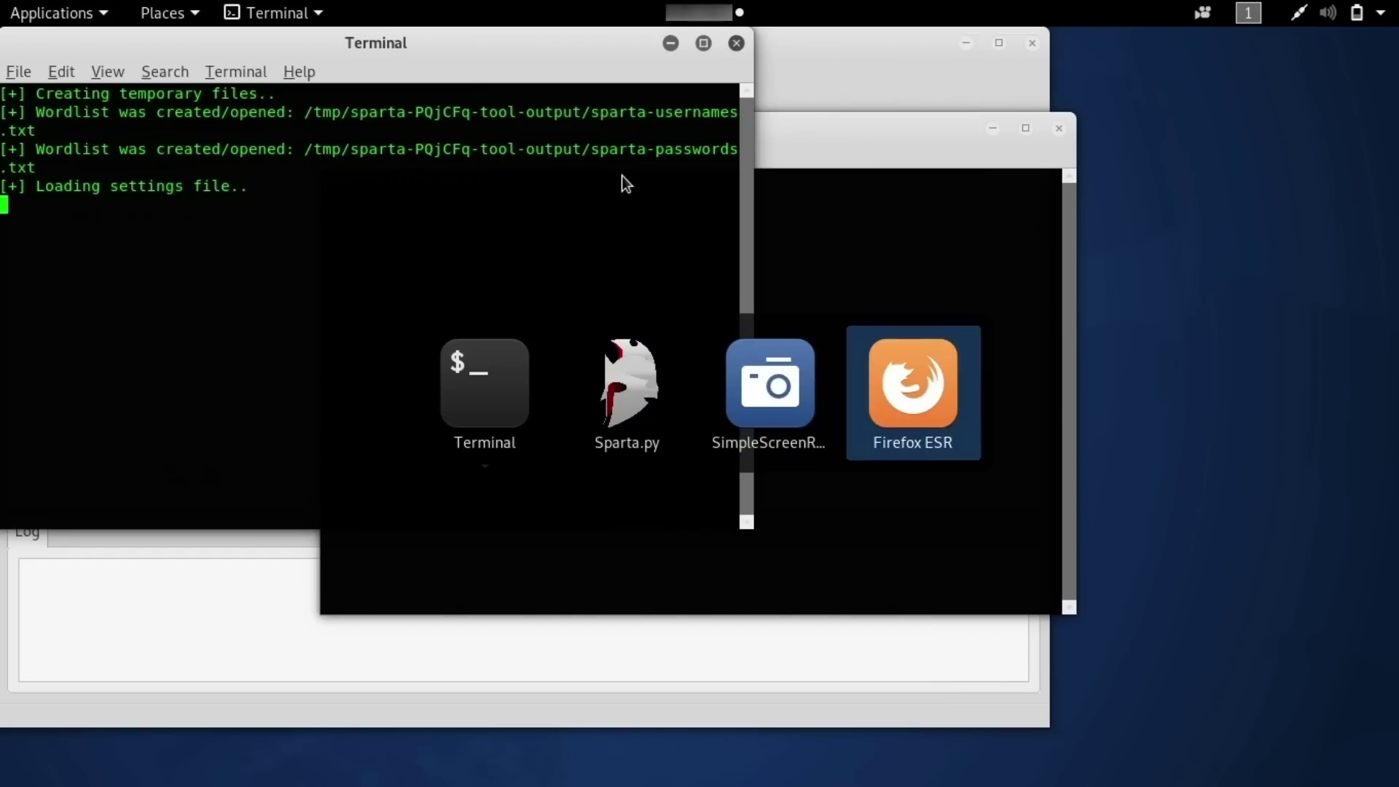
pyautogui.hotkey('alt', 'Tab')
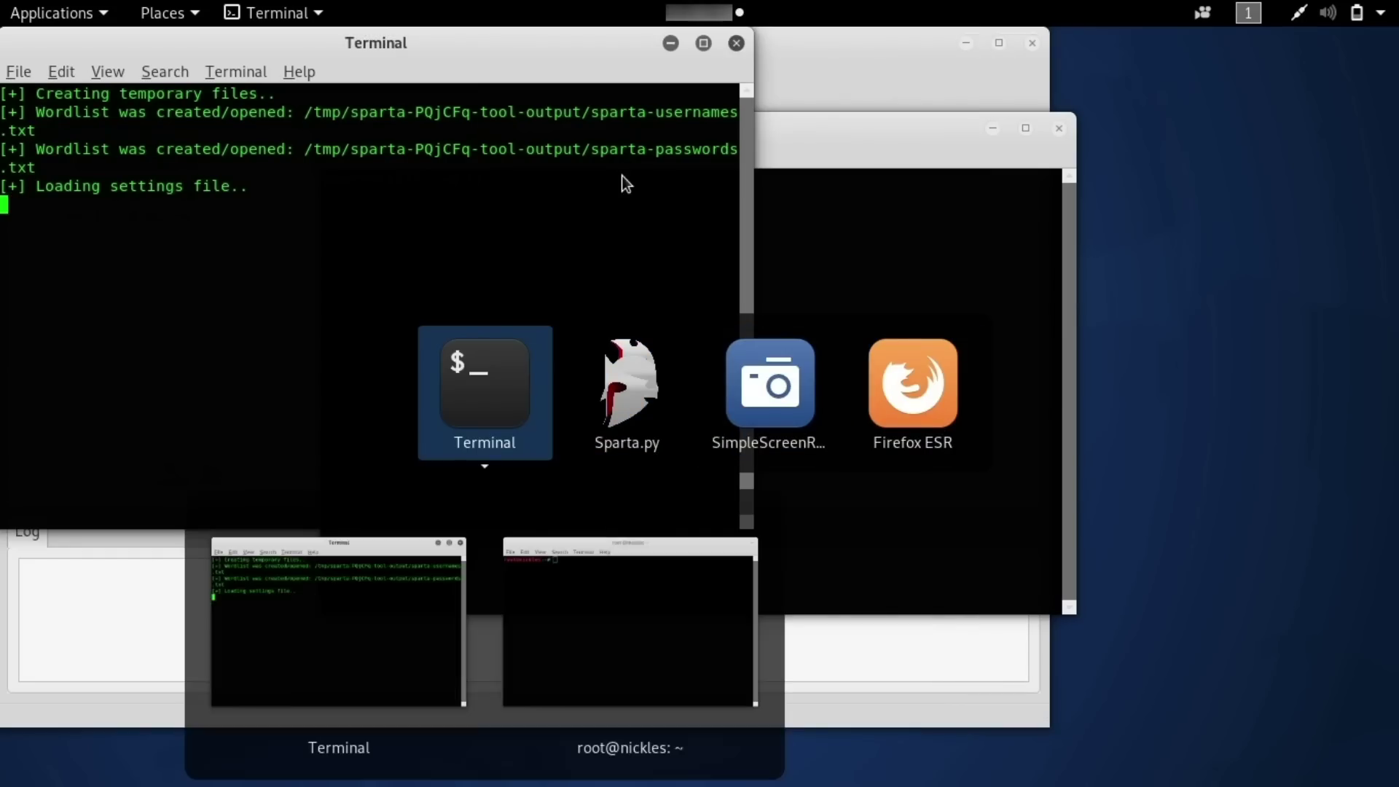
pyautogui.click(571, 602)
pyautogui.write('apt')
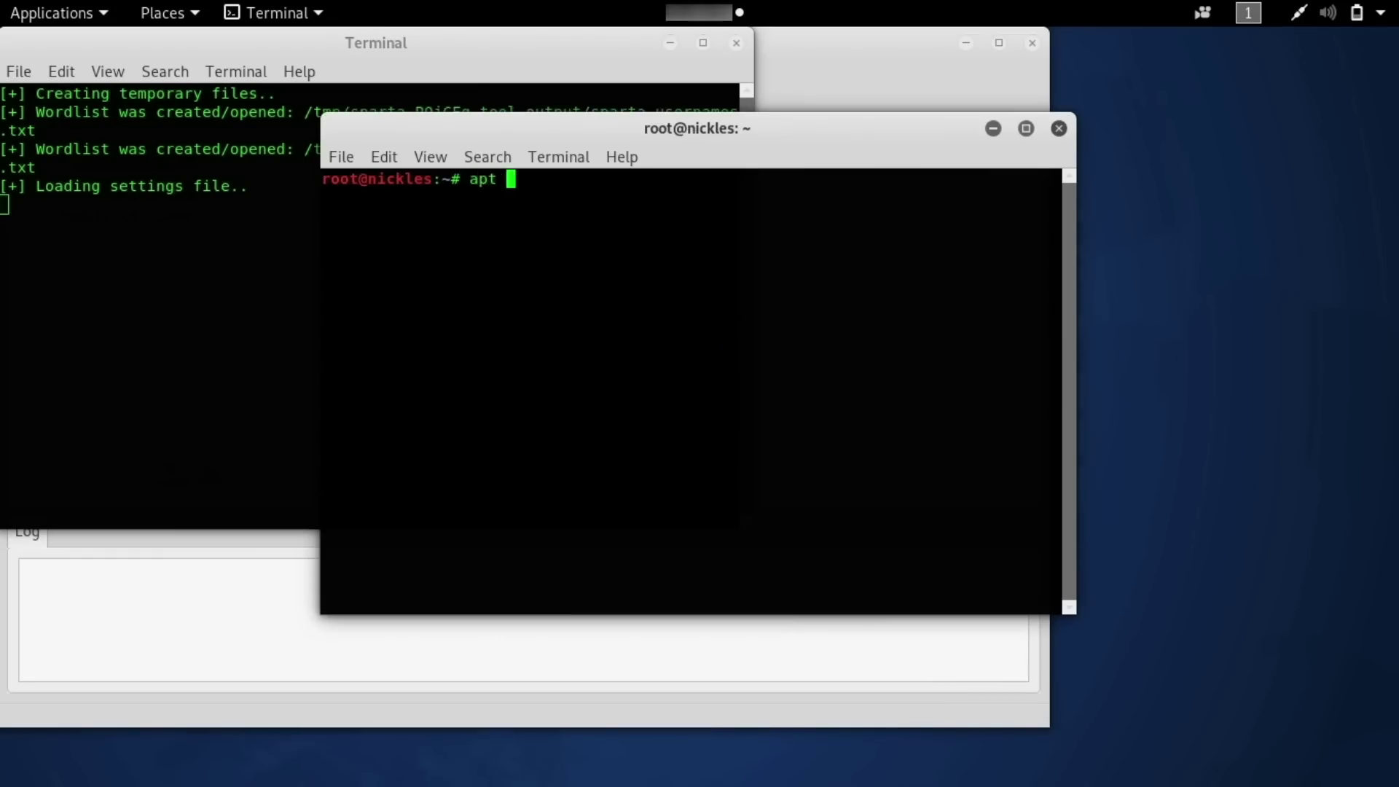
pyautogui.write(' install sparta')
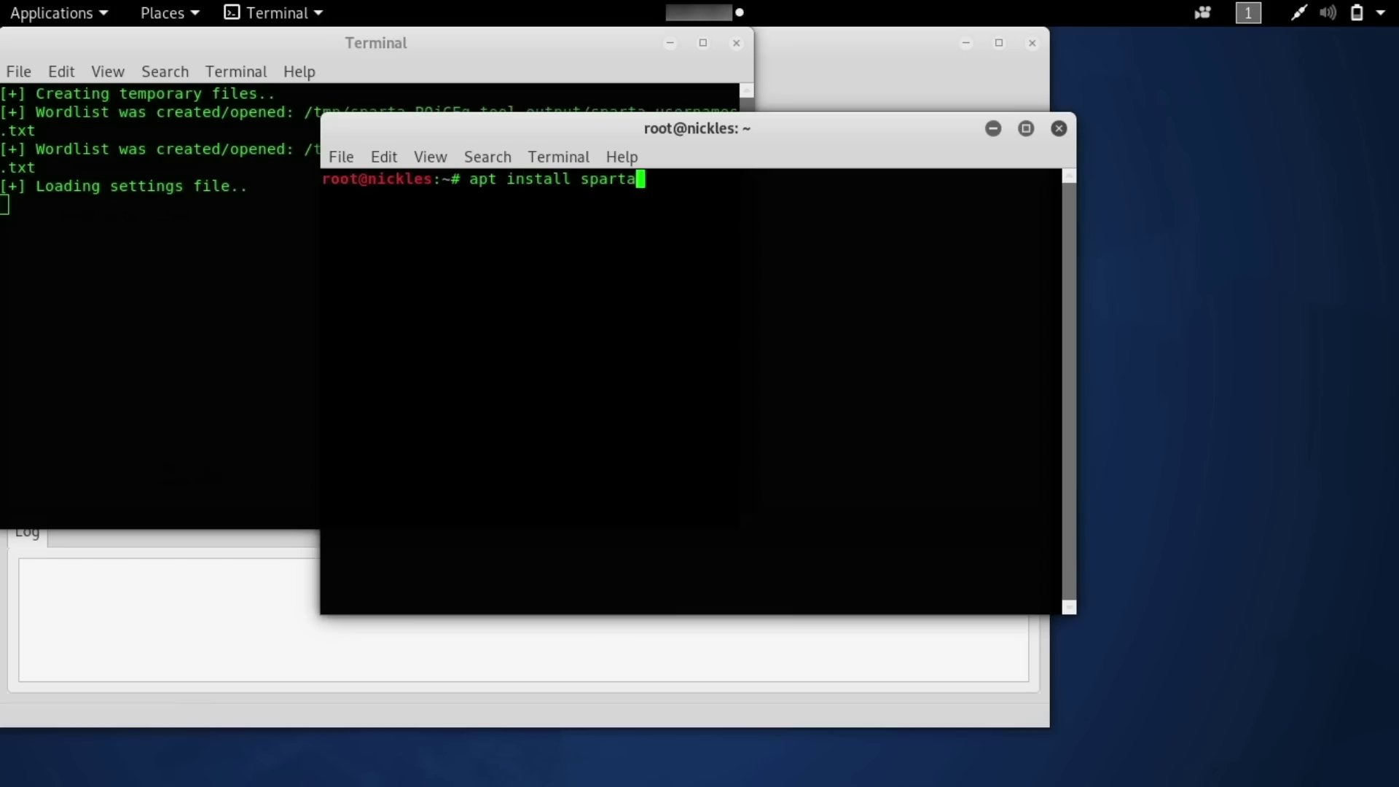
pyautogui.press('Return')
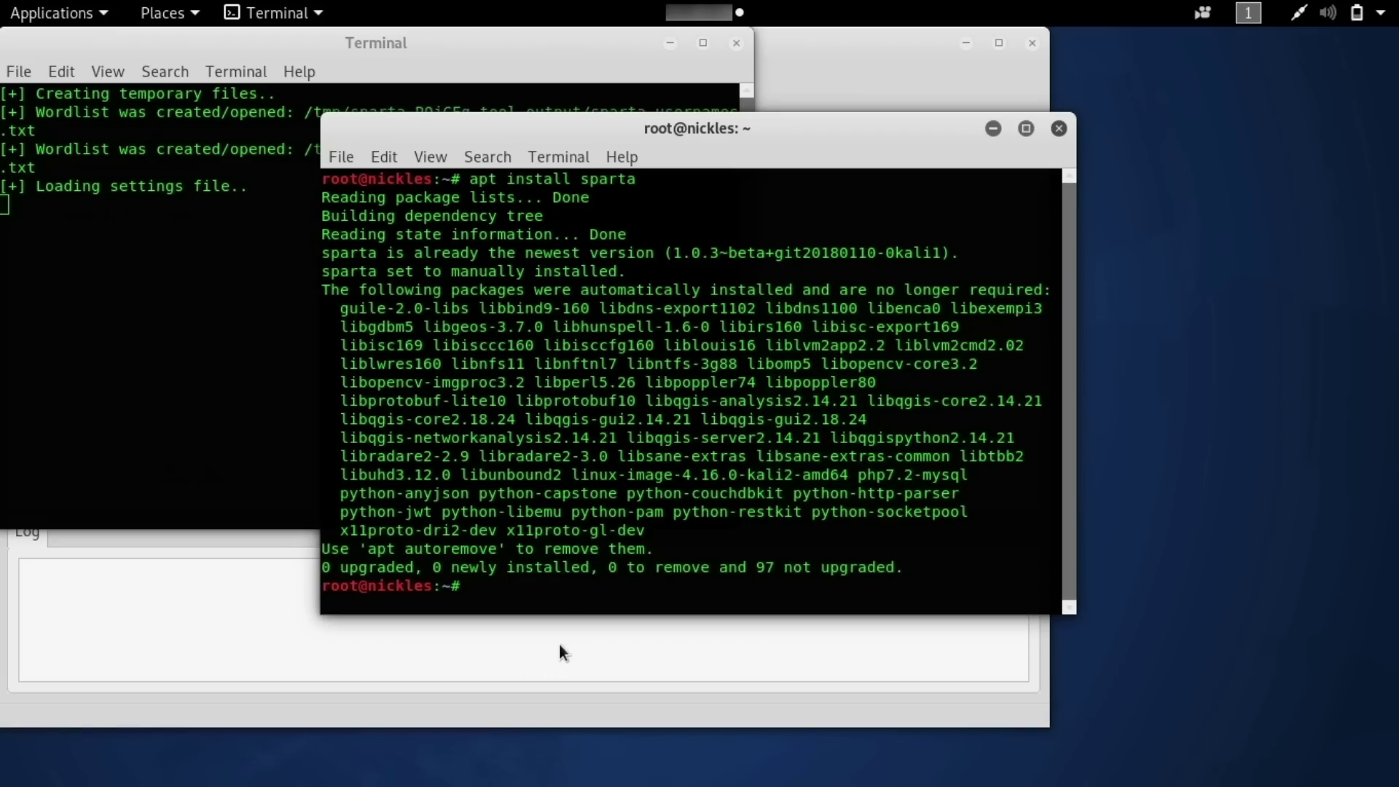
pyautogui.click(993, 128)
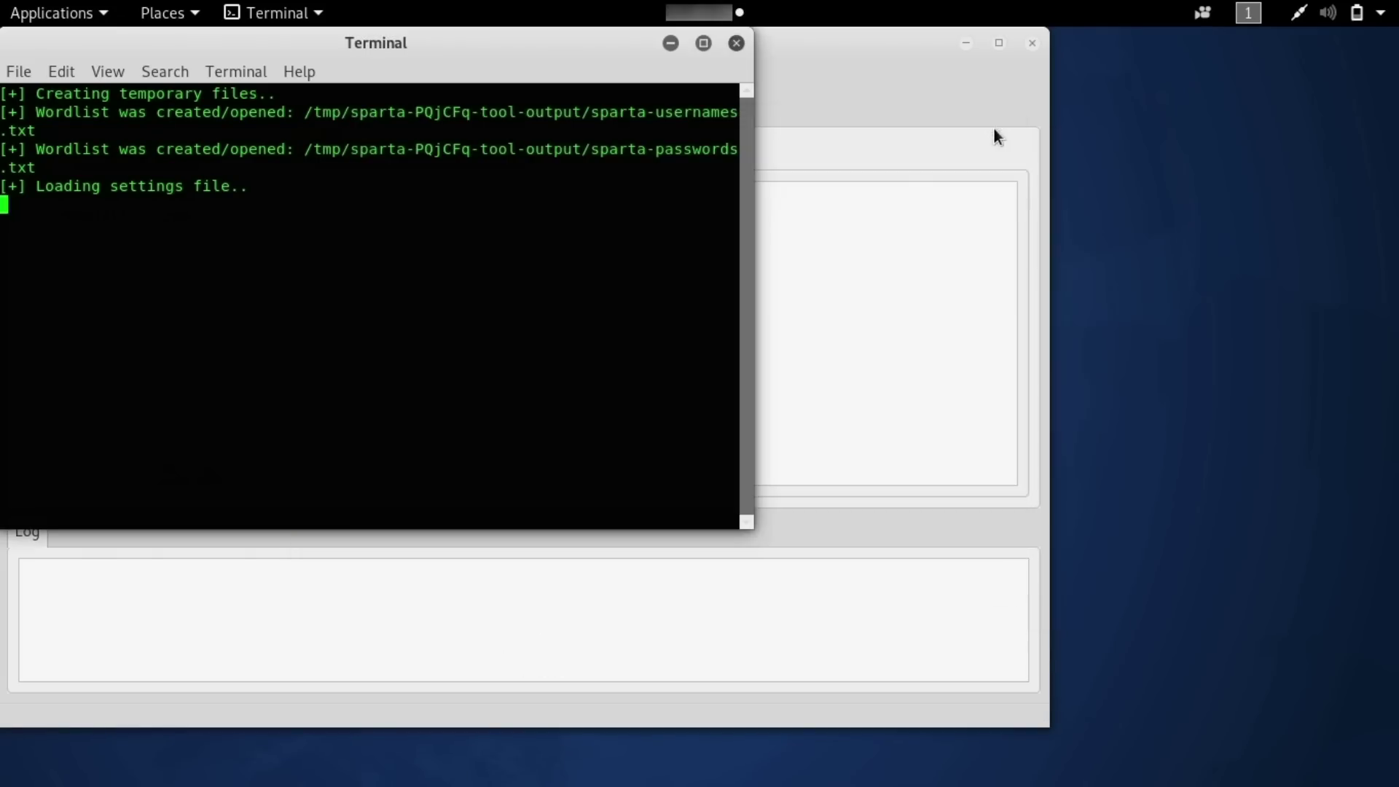
pyautogui.click(855, 73)
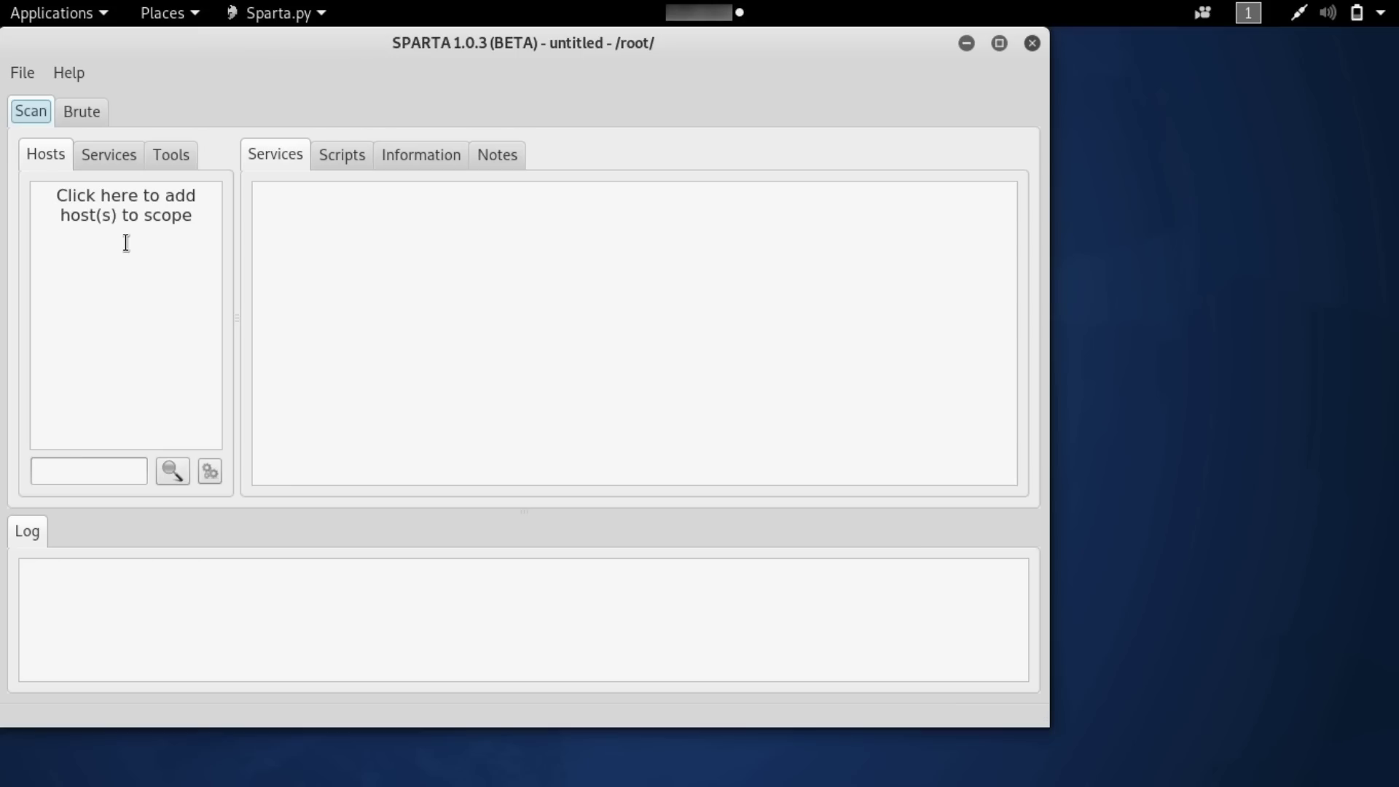
# Step: In the root terminal, clear the screen and run ifconfig to list network interfaces
pyautogui.hotkey('alt', 'Tab')
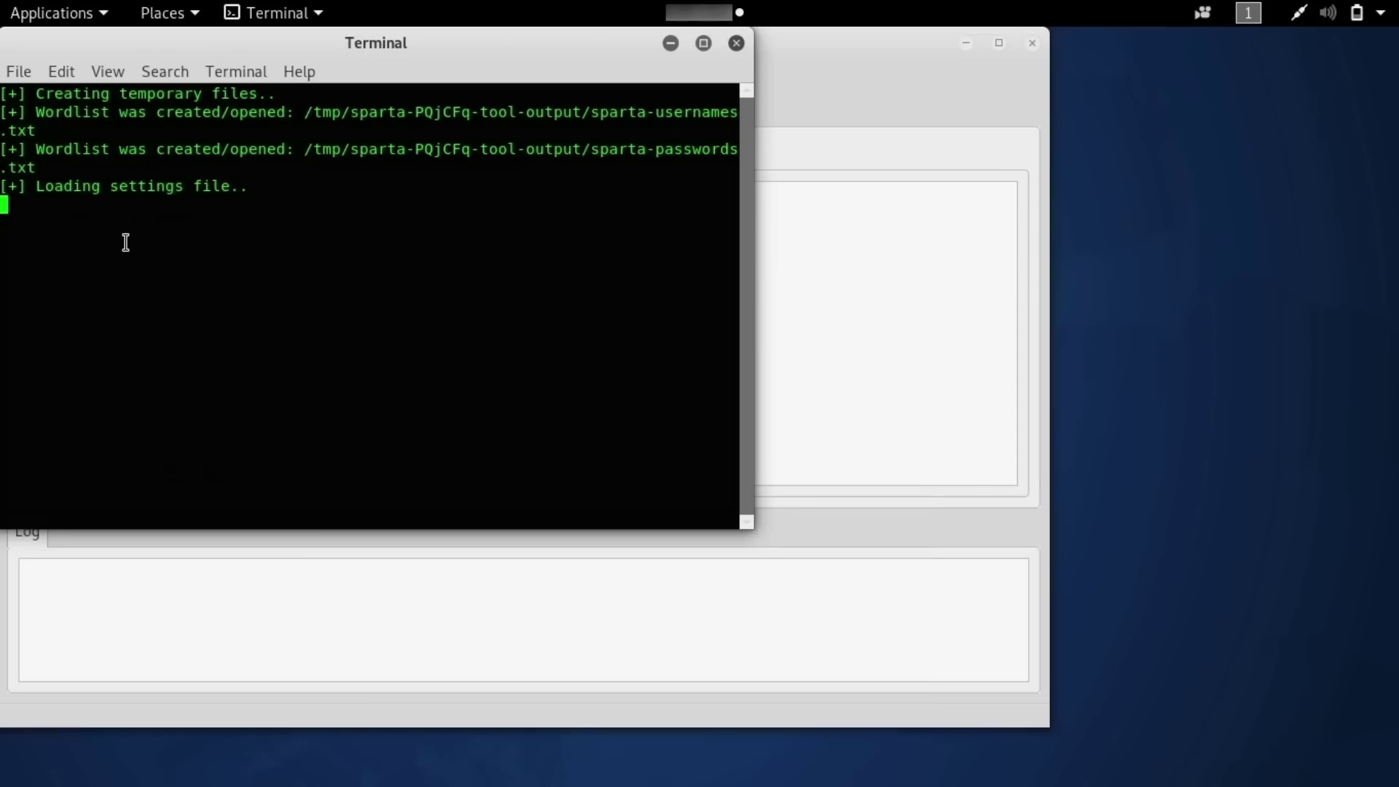
pyautogui.hotkey('alt', 'Tab')
pyautogui.hotkey('alt', 'Tab')
pyautogui.hotkey('alt', 'Tab')
pyautogui.hotkey('alt', 'Tab')
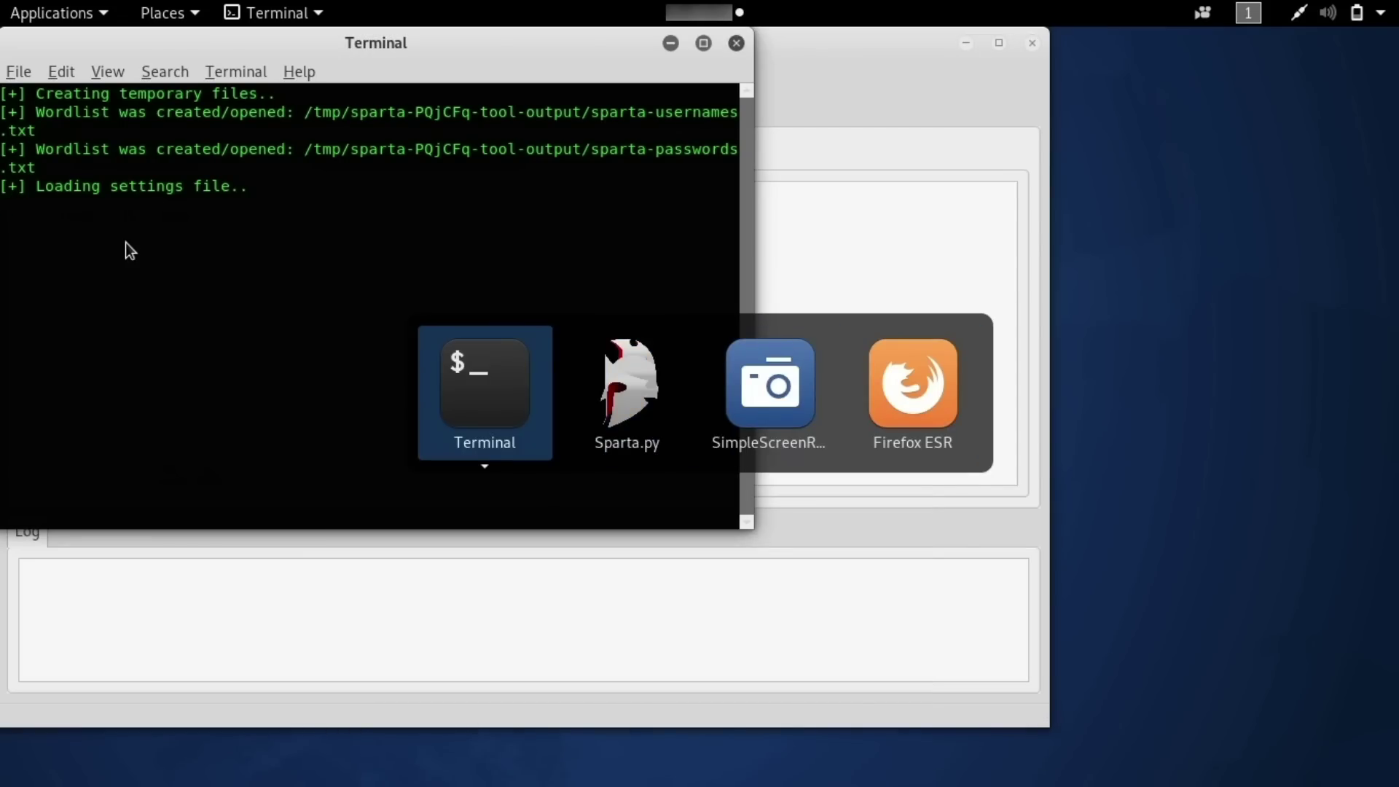
pyautogui.click(551, 630)
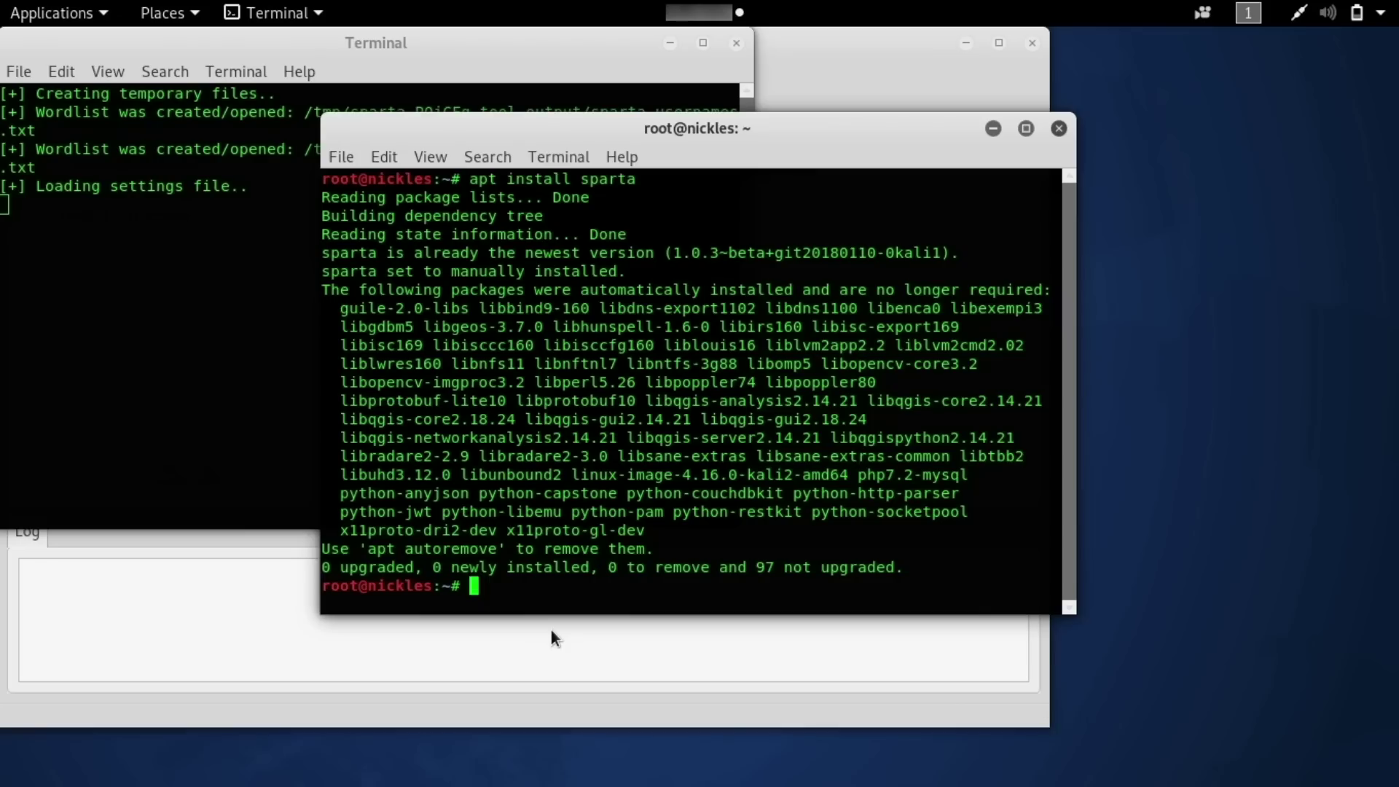
pyautogui.write('clear')
pyautogui.press('Return')
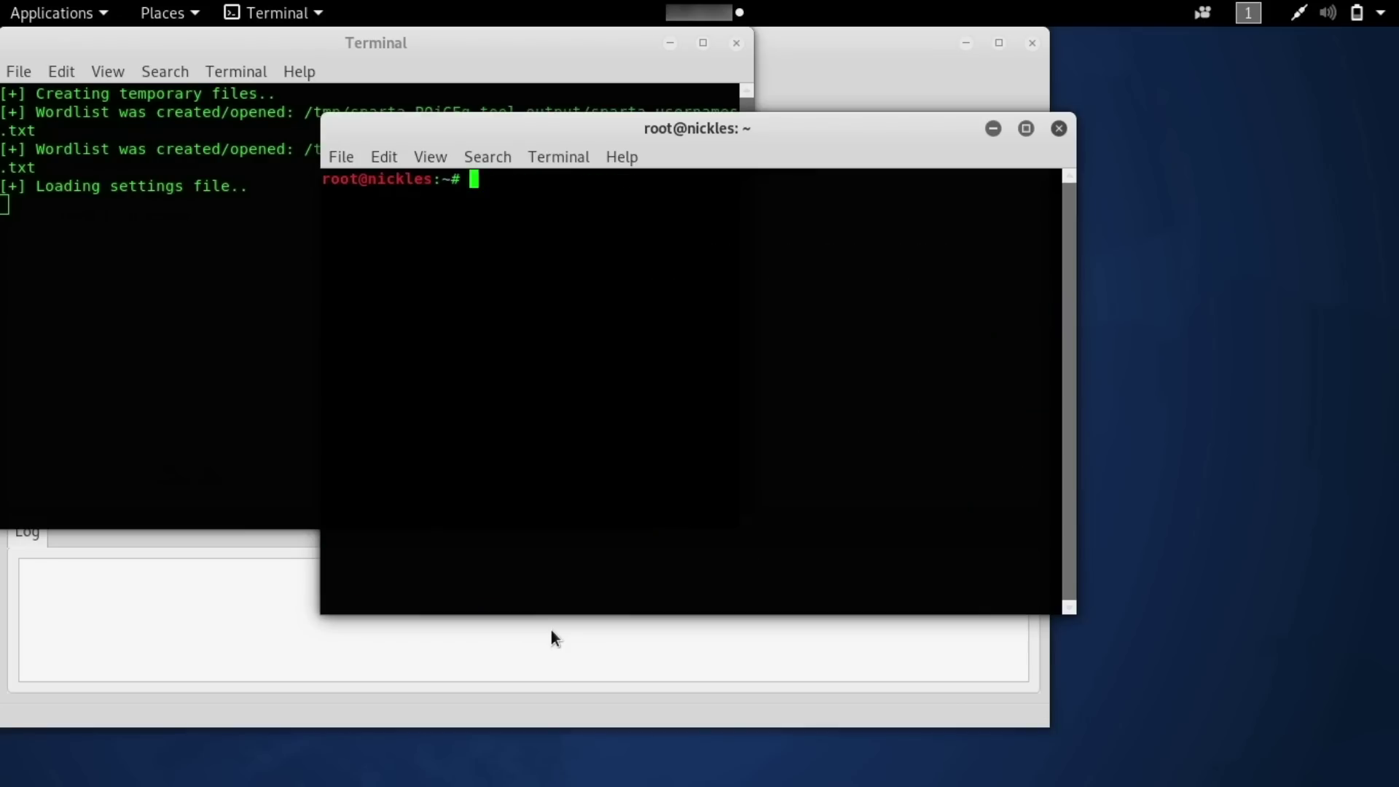
pyautogui.write('ifconfig')
pyautogui.press('Return')
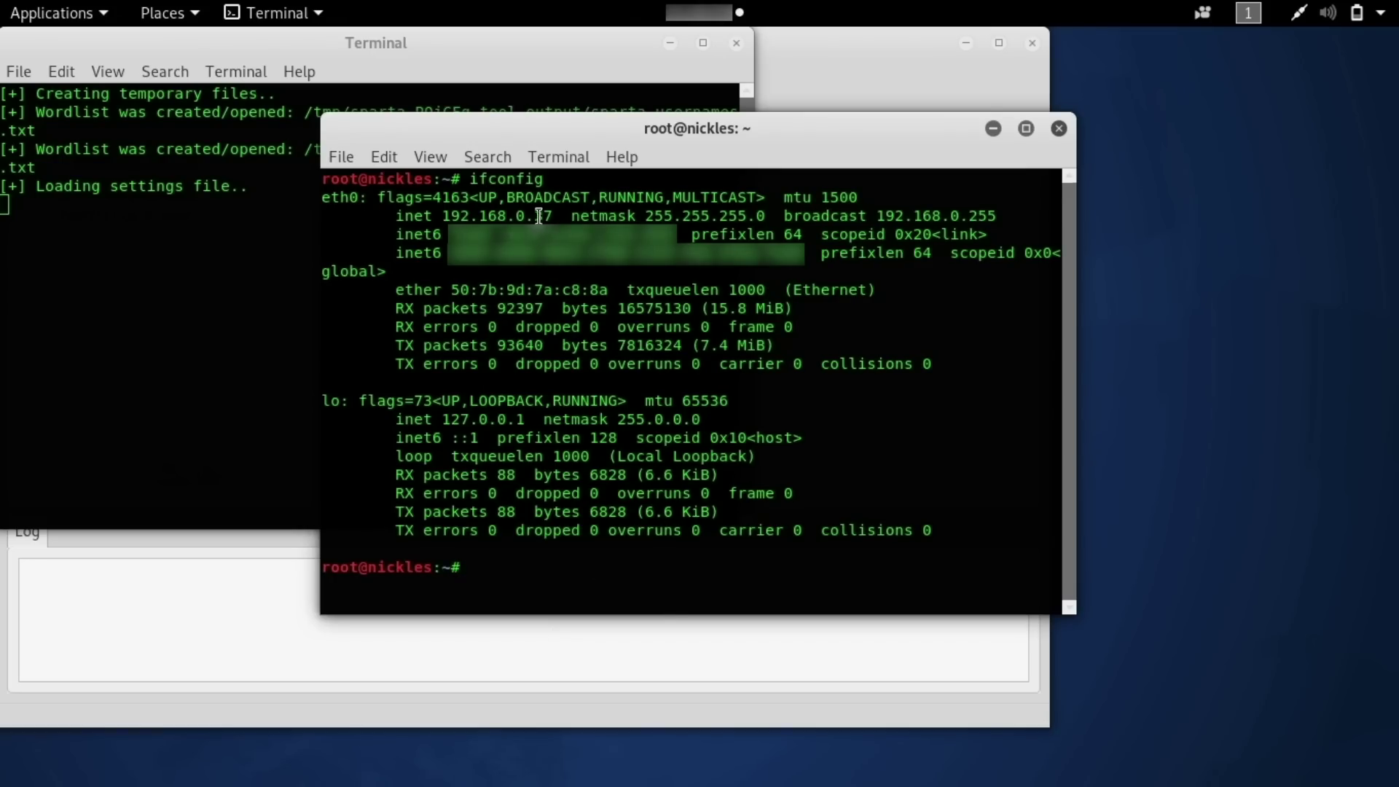
# Step: Copy the eth0 address 192.168.0.37 and run ipcalc on it
pyautogui.moveTo(554, 216); pyautogui.dragTo(443, 216)
pyautogui.rightClick(445, 216)
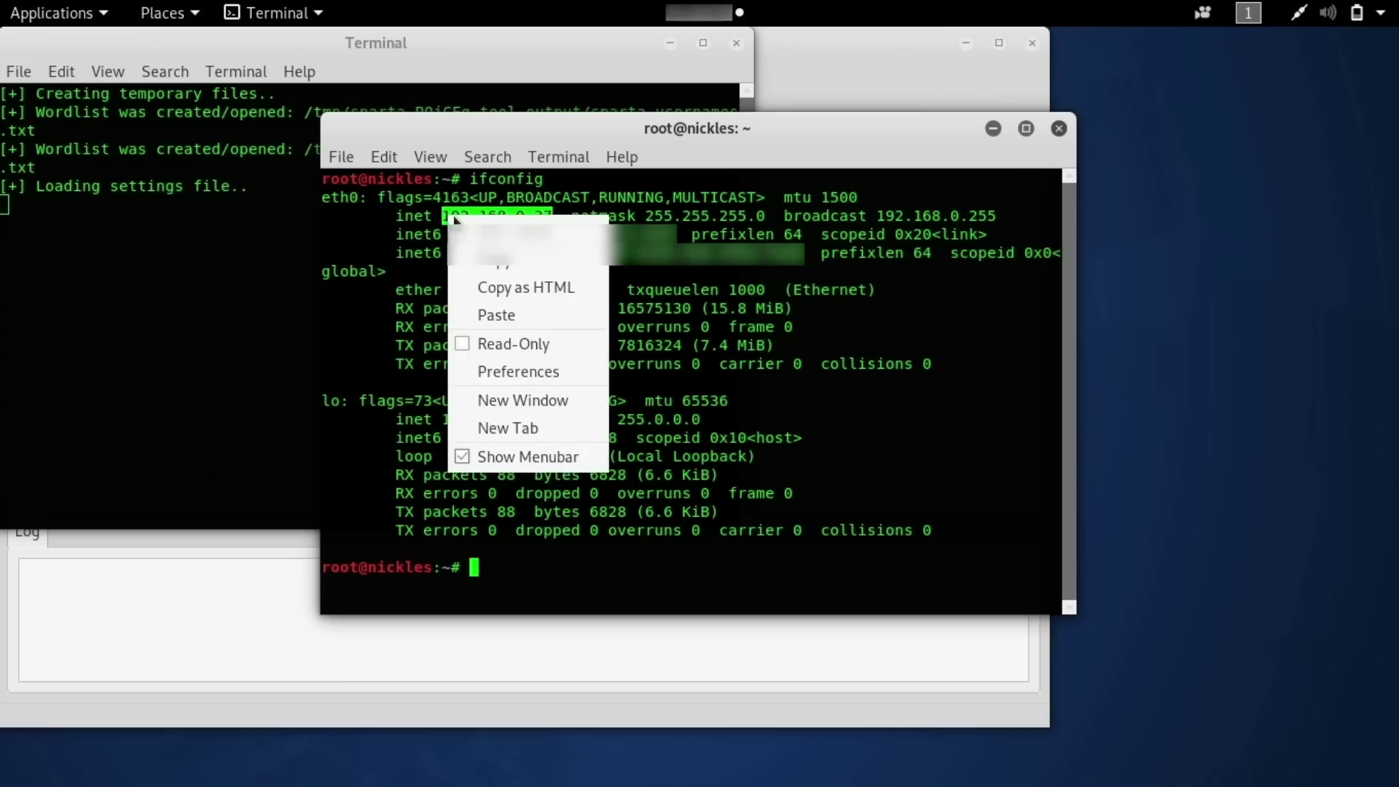
pyautogui.click(503, 259)
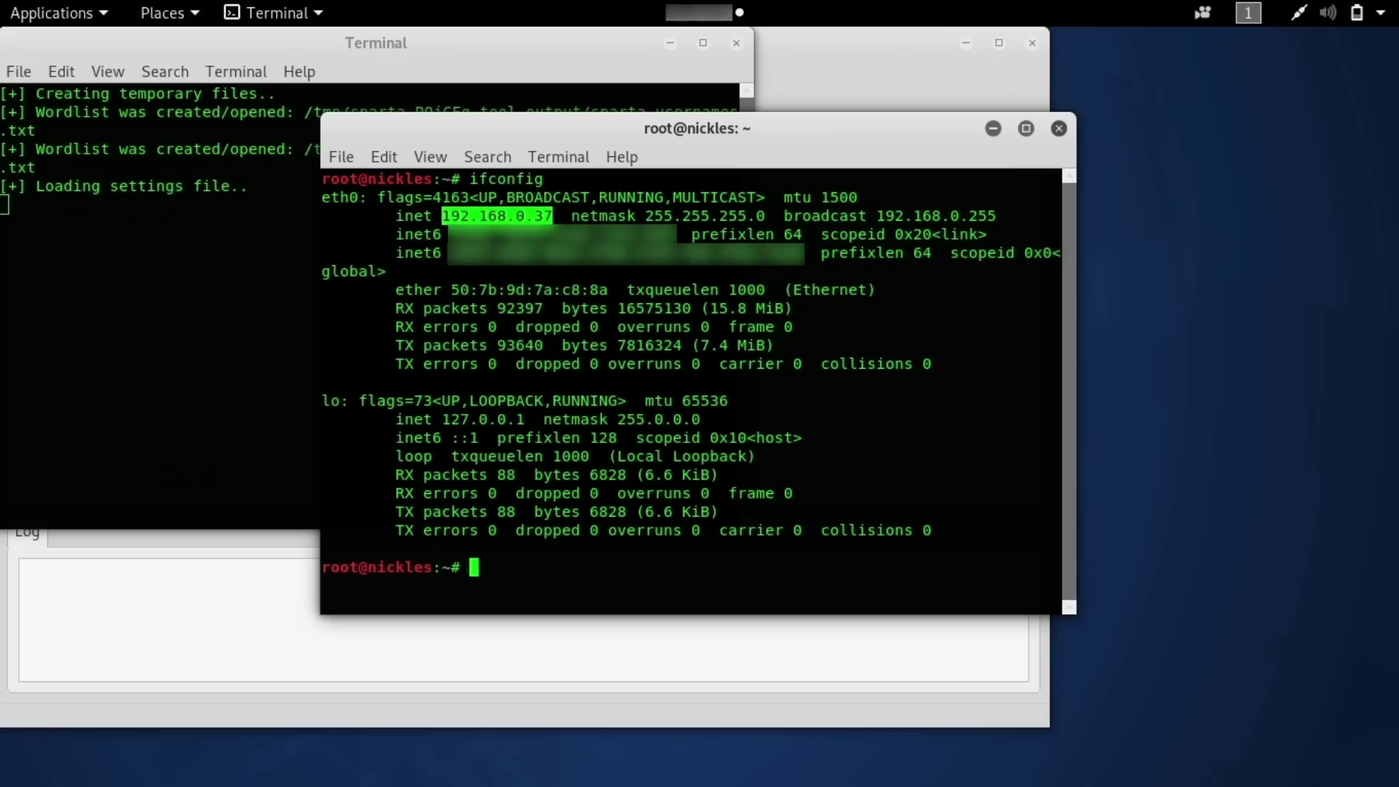
pyautogui.write('ipcalc')
pyautogui.hotkey('ctrl', 'shift', 'v')
pyautogui.press('Return')
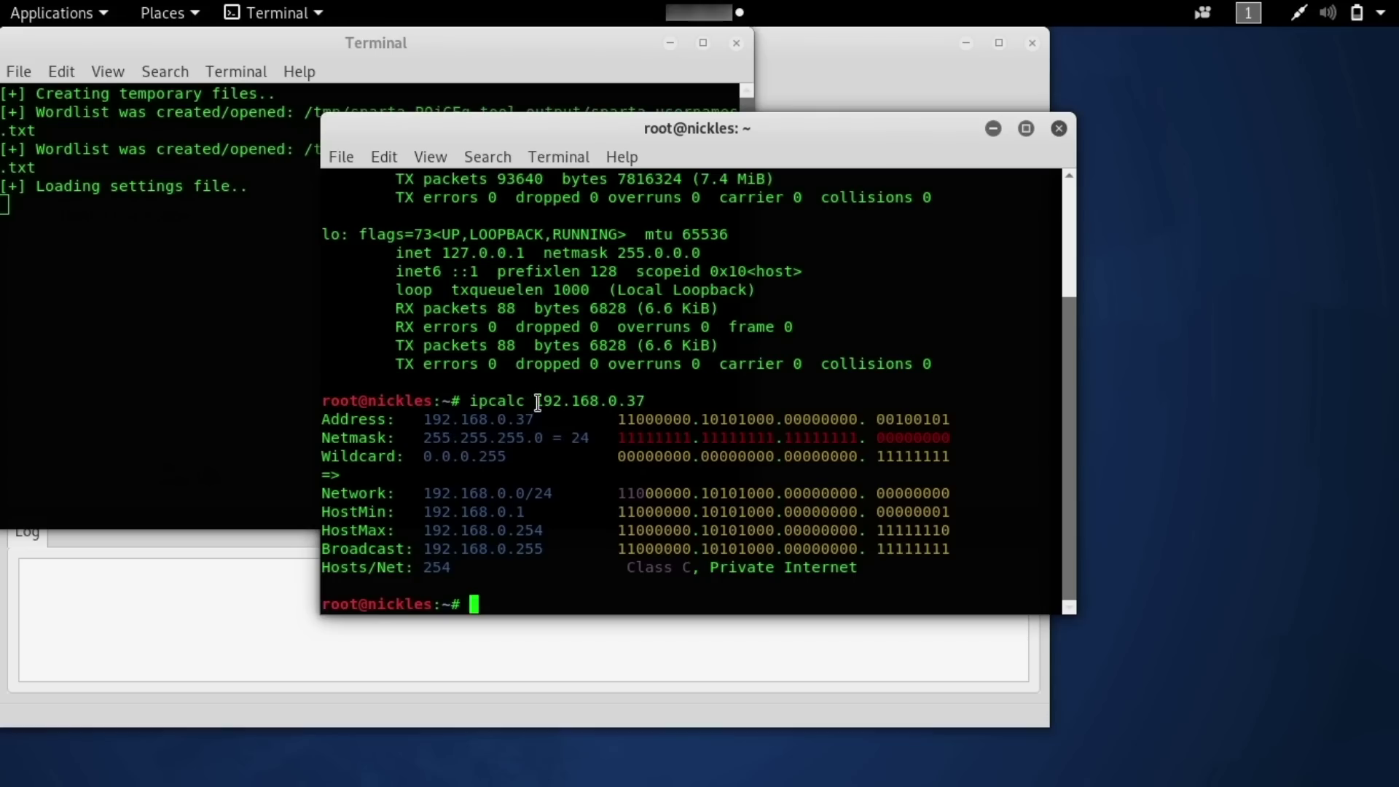
# Step: Copy the network range 192.168.0.0/24 from the ipcalc output
pyautogui.moveTo(538, 401); pyautogui.dragTo(615, 406)
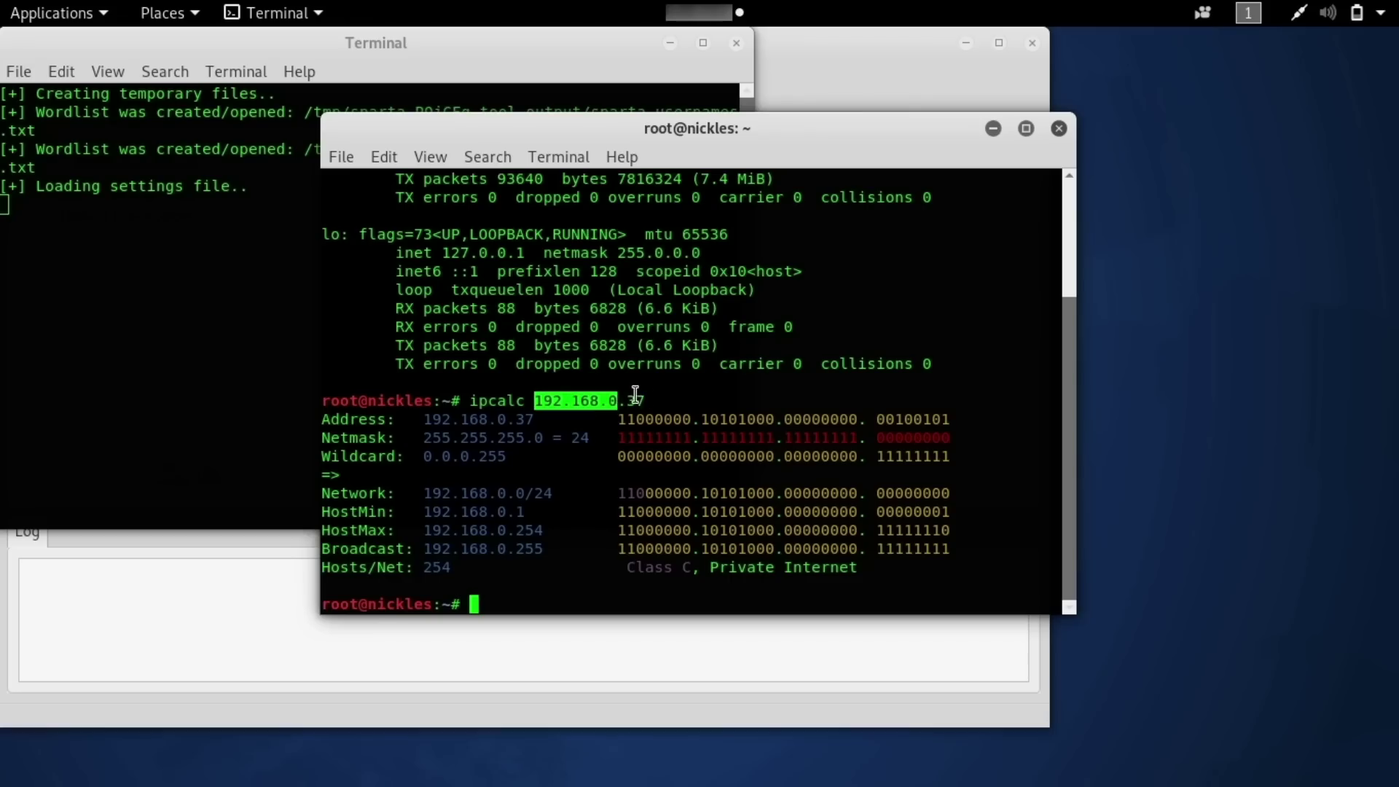
pyautogui.click(541, 402)
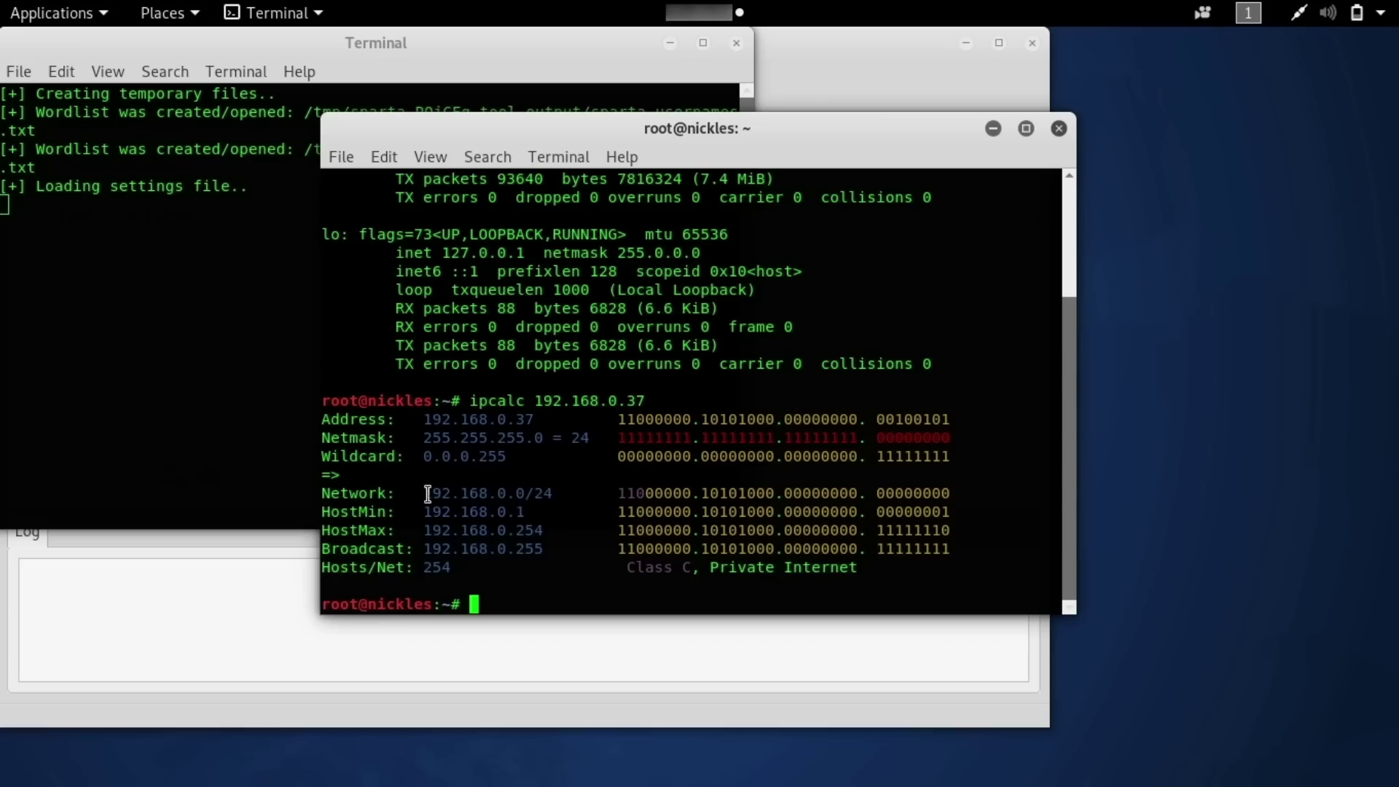
pyautogui.moveTo(425, 495); pyautogui.dragTo(556, 495)
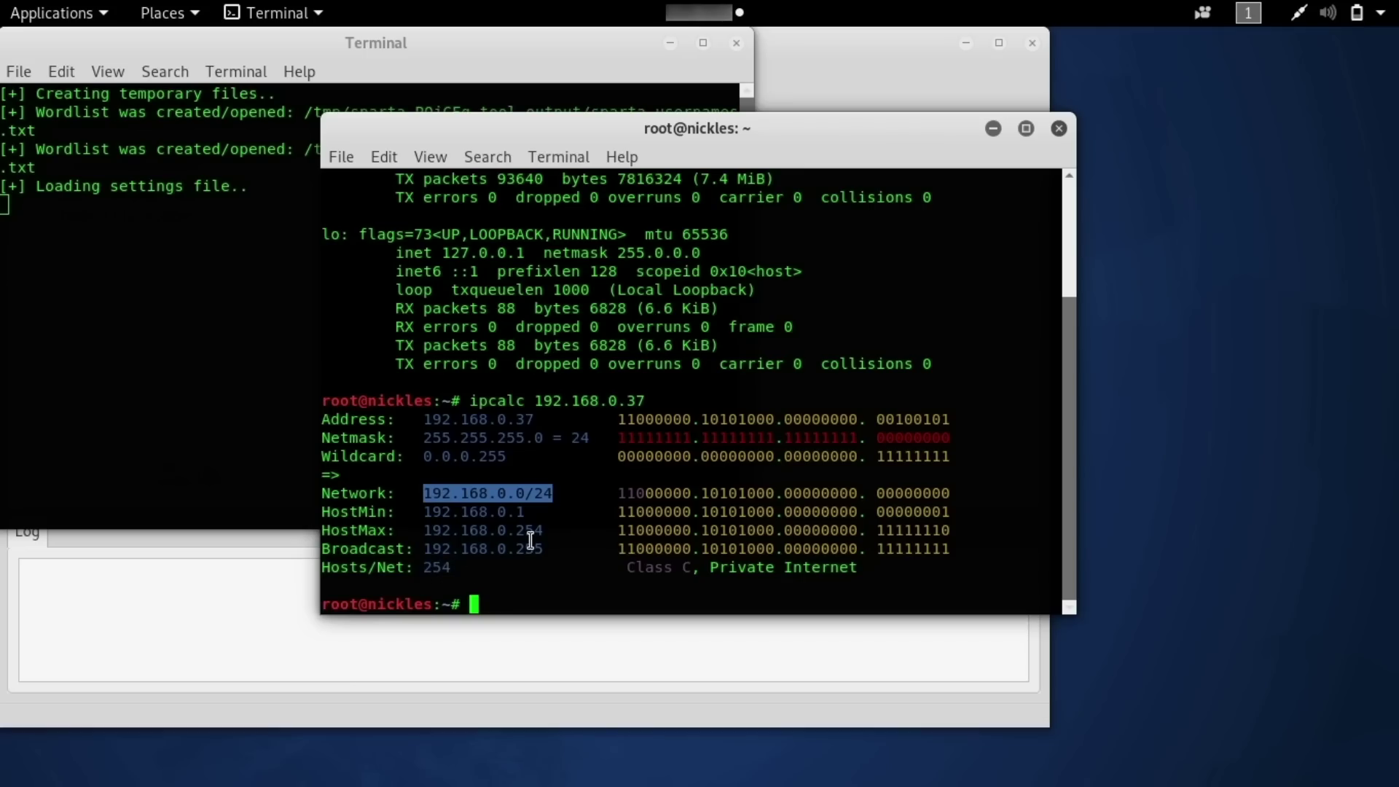
pyautogui.rightClick(538, 492)
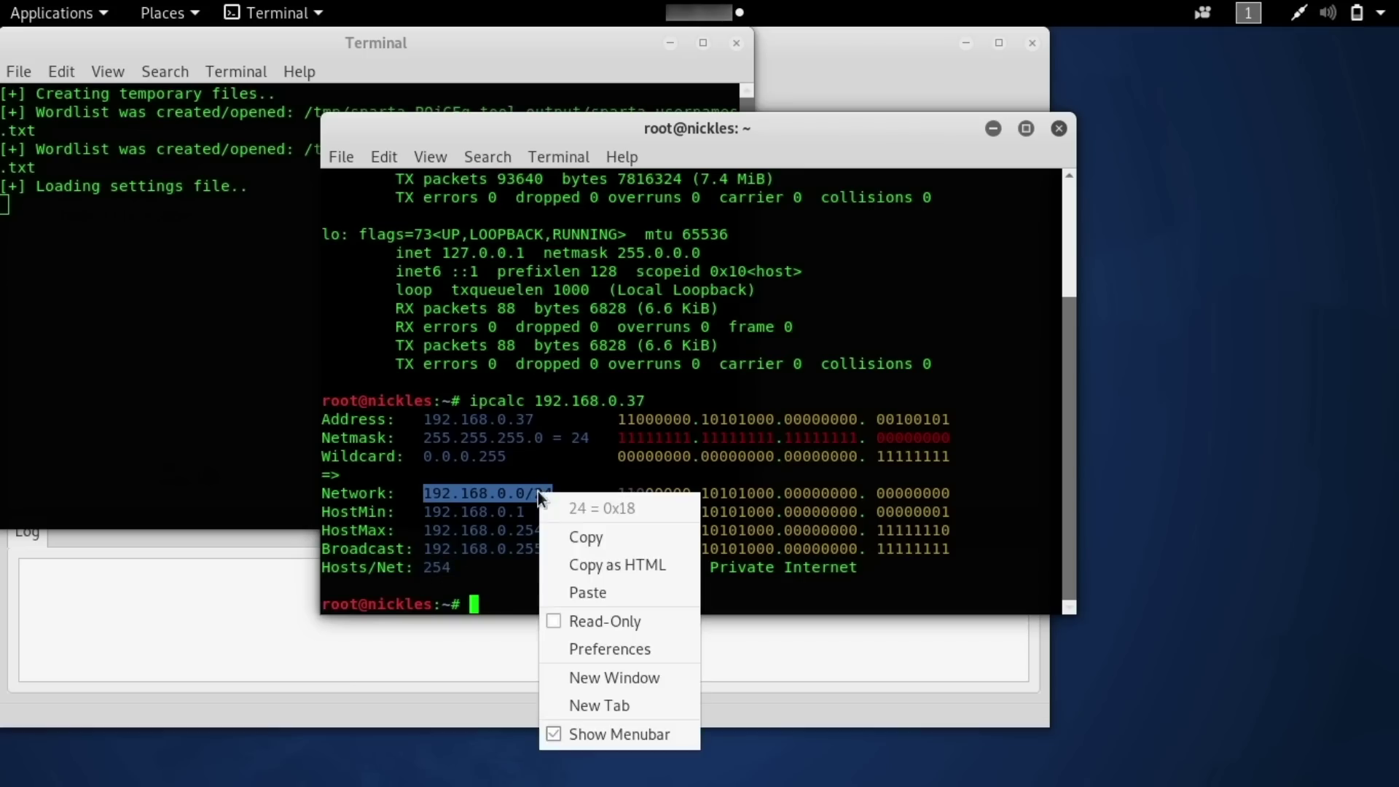
pyautogui.click(587, 531)
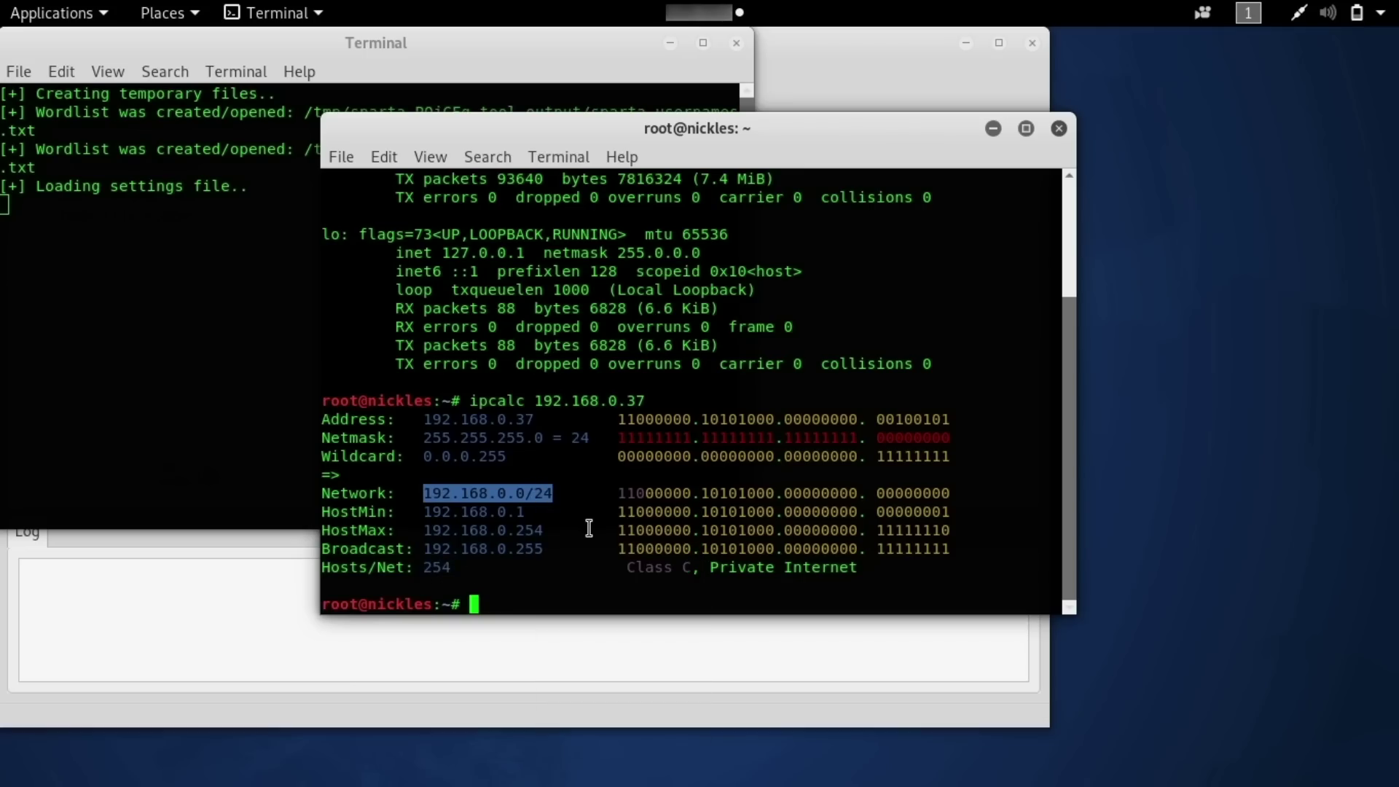
pyautogui.hotkey('alt', 'Tab')
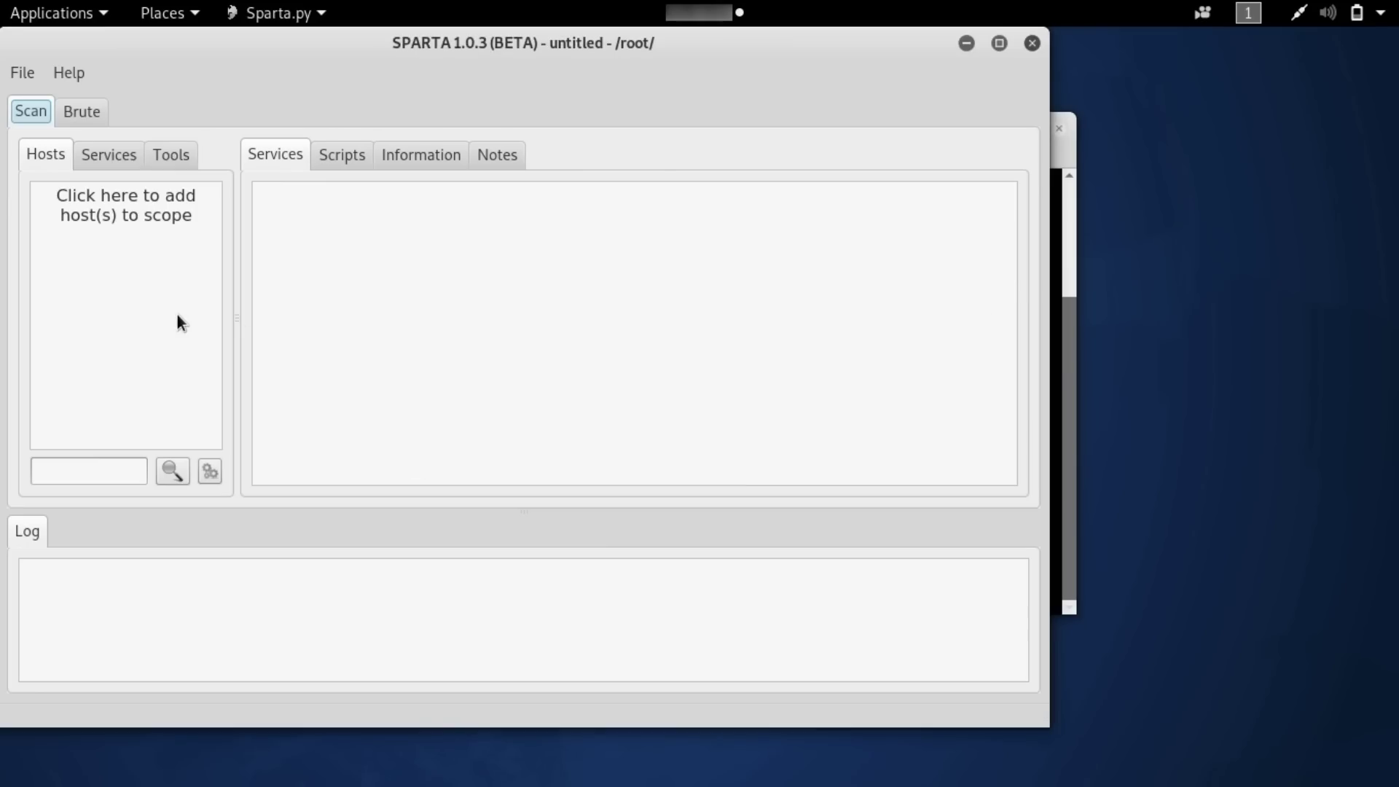
# Step: Copy the HostMin address 192.168.0.1 and switch back to SPARTA
pyautogui.hotkey('alt', 'Tab')
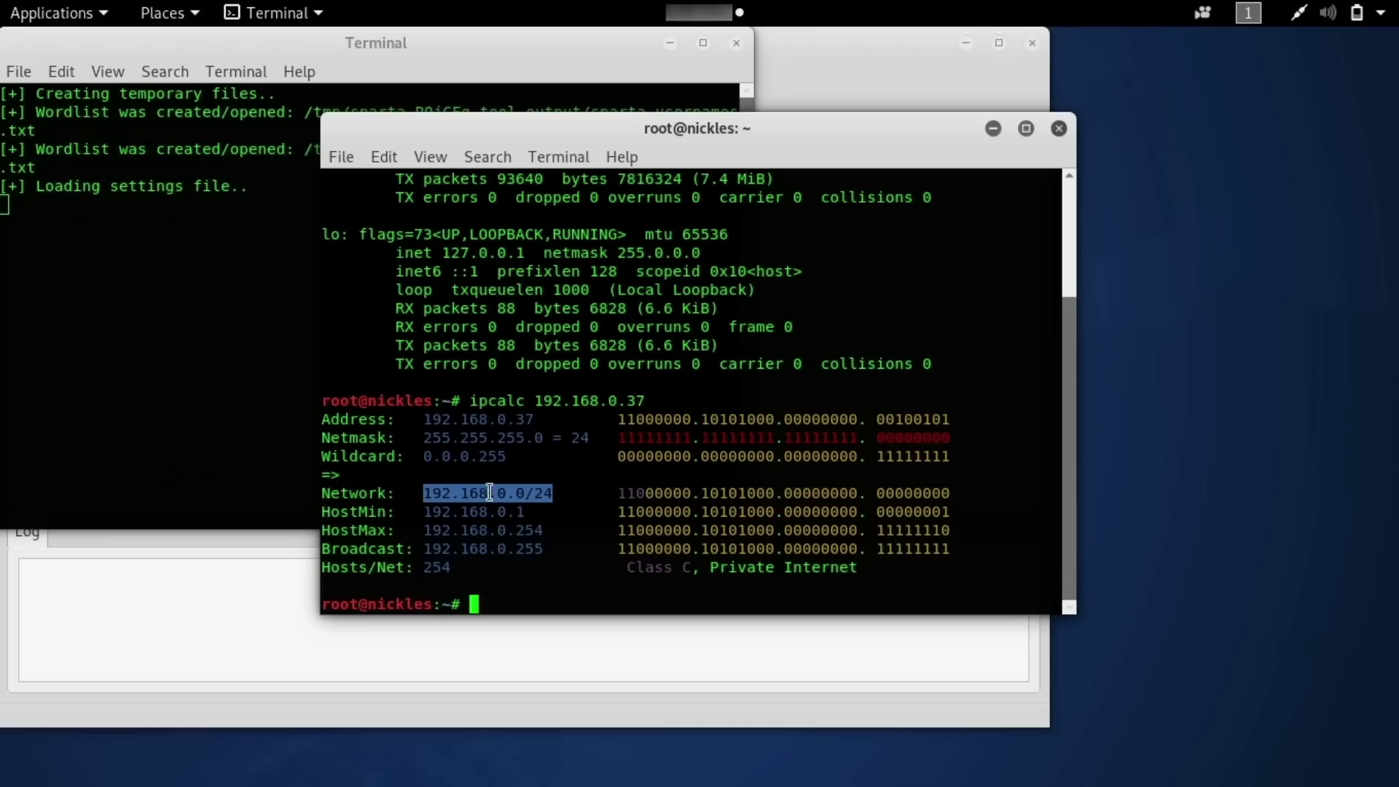
pyautogui.moveTo(423, 513); pyautogui.dragTo(526, 514)
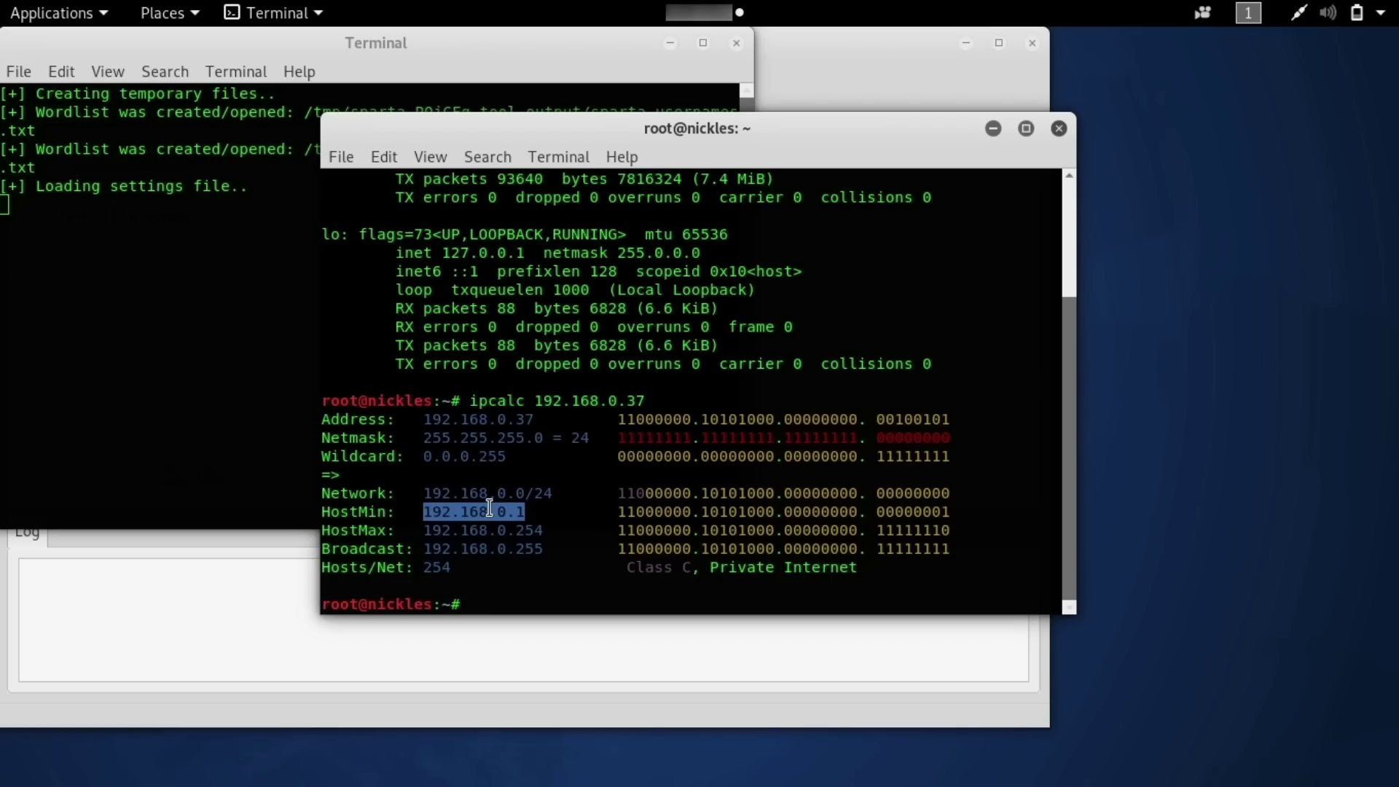
pyautogui.rightClick(490, 510)
pyautogui.click(536, 527)
pyautogui.hotkey('alt', 'Tab')
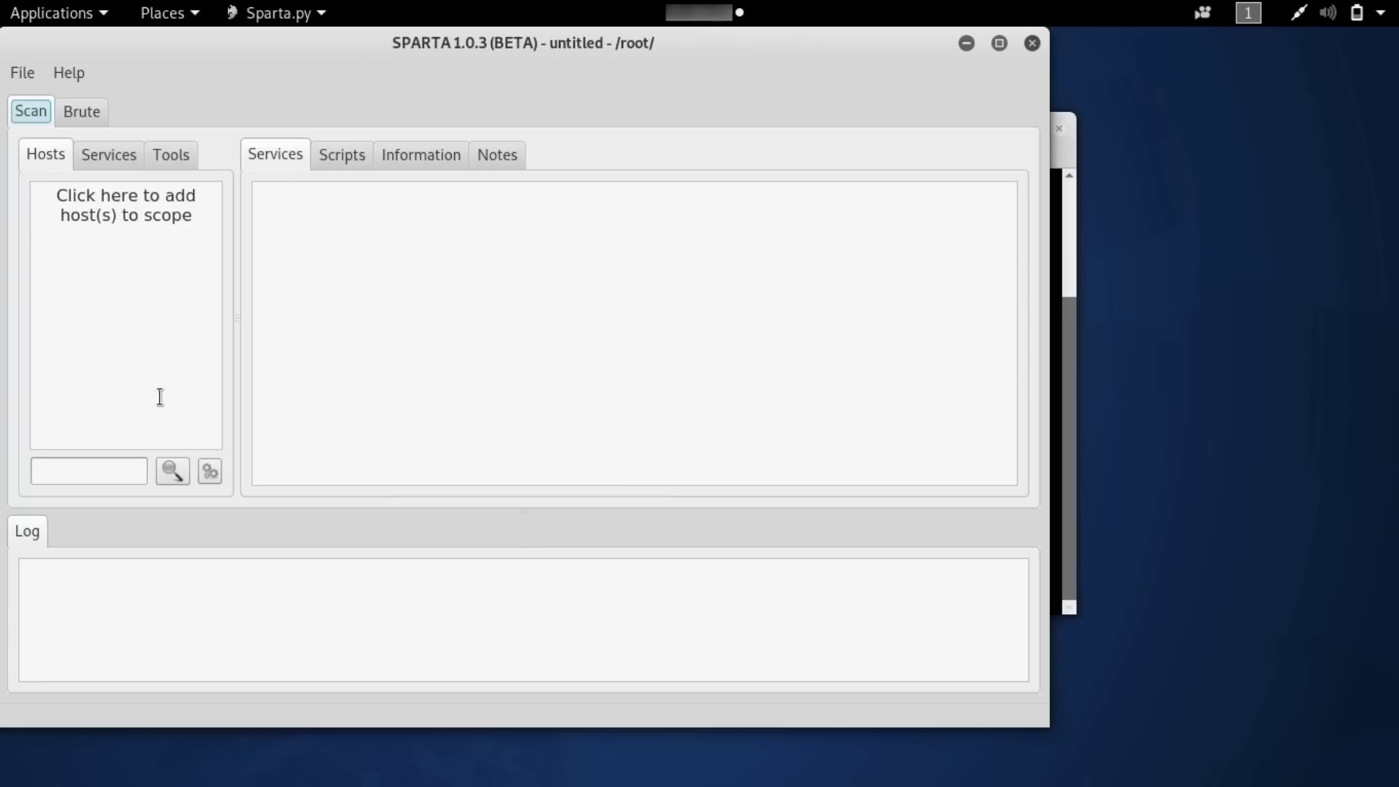
# Step: Add host 192.168.0.1 to the scope with both nmap options left checked
pyautogui.click(123, 299)
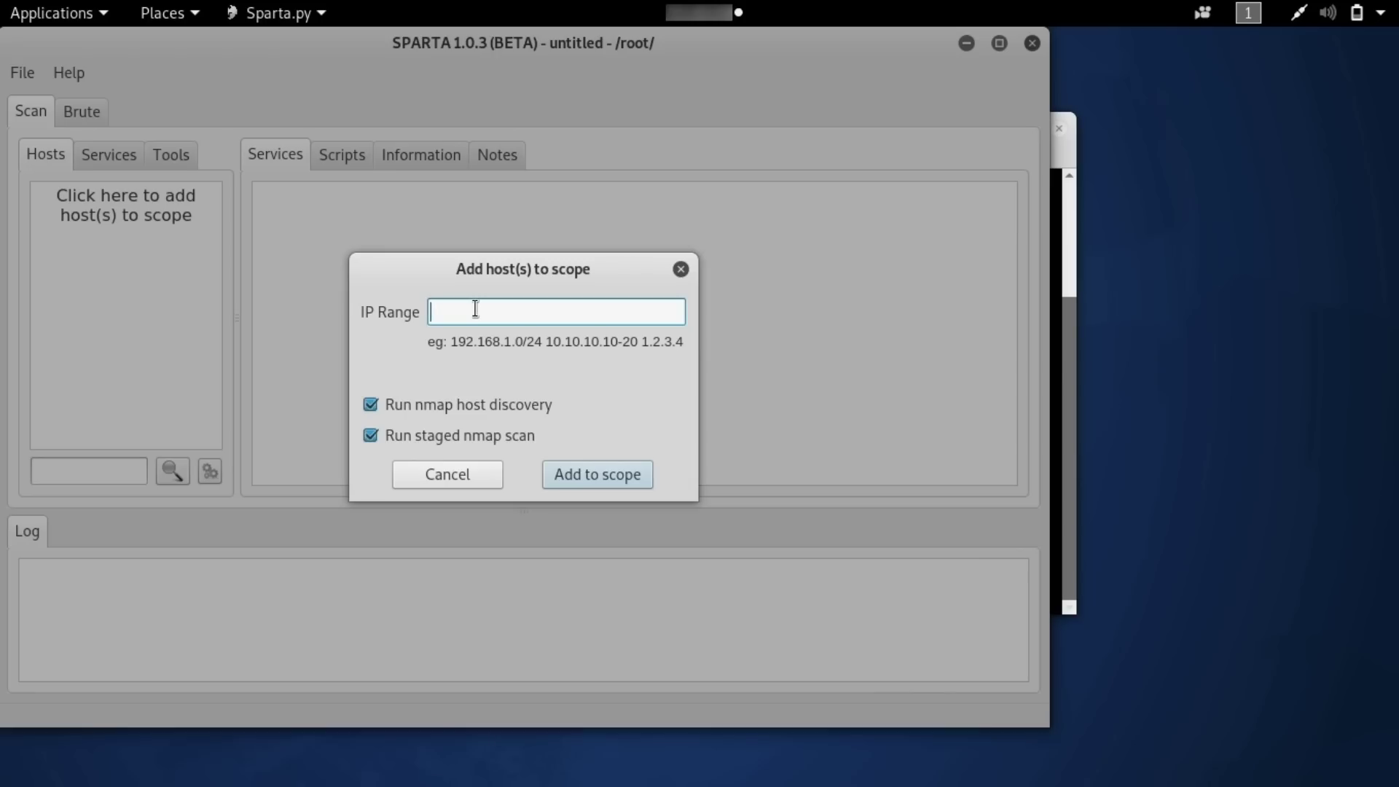
pyautogui.write('92.168.0.1')
pyautogui.click(582, 472)
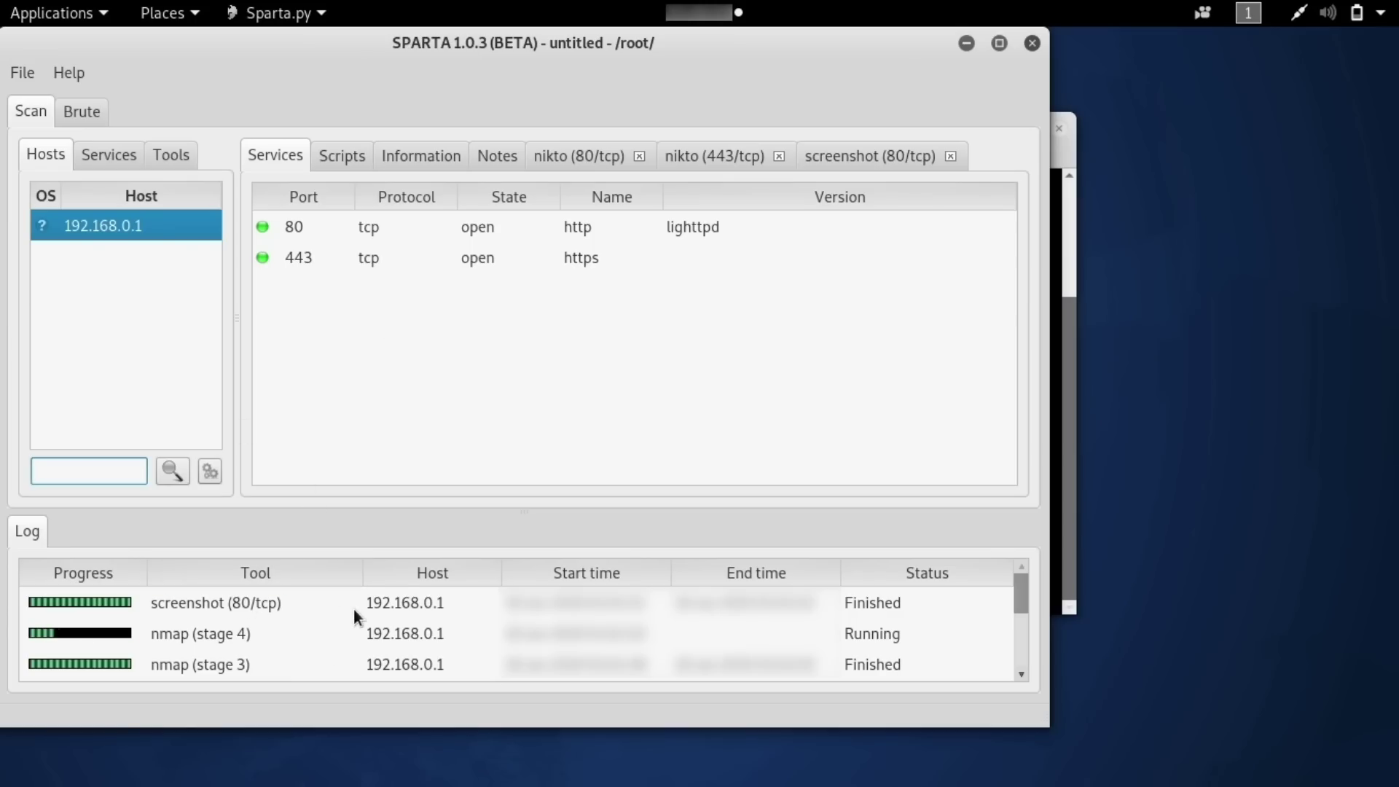
# Step: Scroll the results while the staged scan of 192.168.0.1 finds ports 80 and 443
pyautogui.scroll(-2, 353, 608)
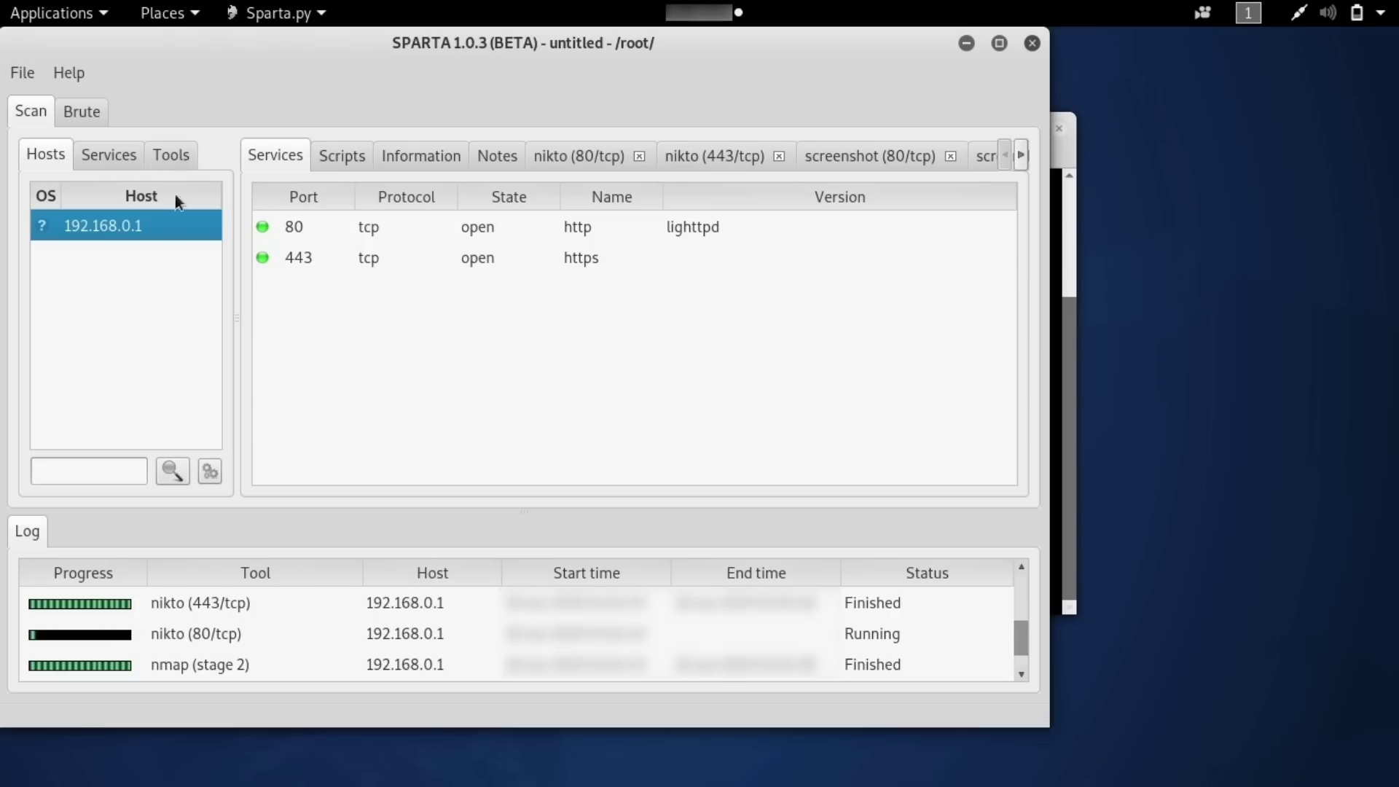
# Step: In the Services view, inspect https on 443 and http on port 80
pyautogui.click(116, 163)
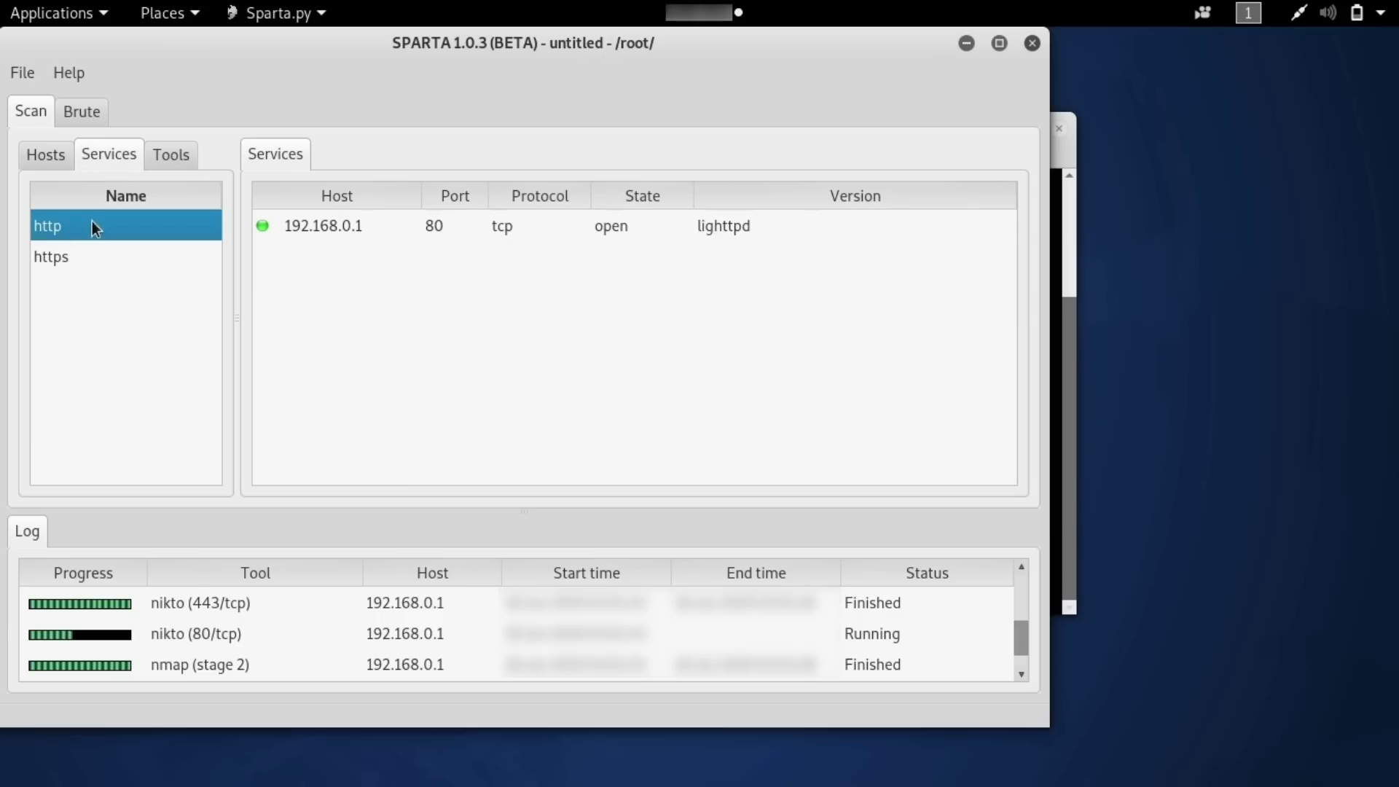
pyautogui.click(77, 255)
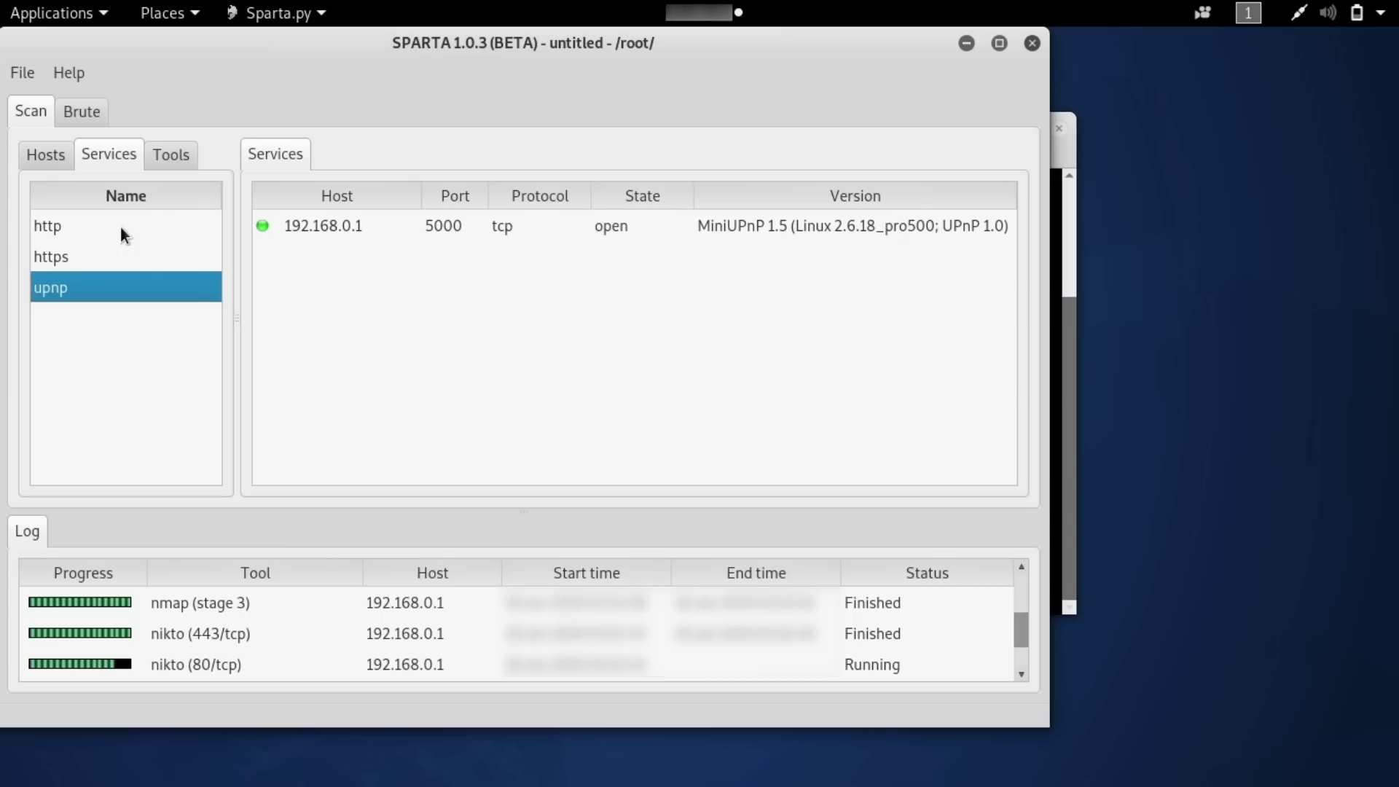
pyautogui.click(98, 220)
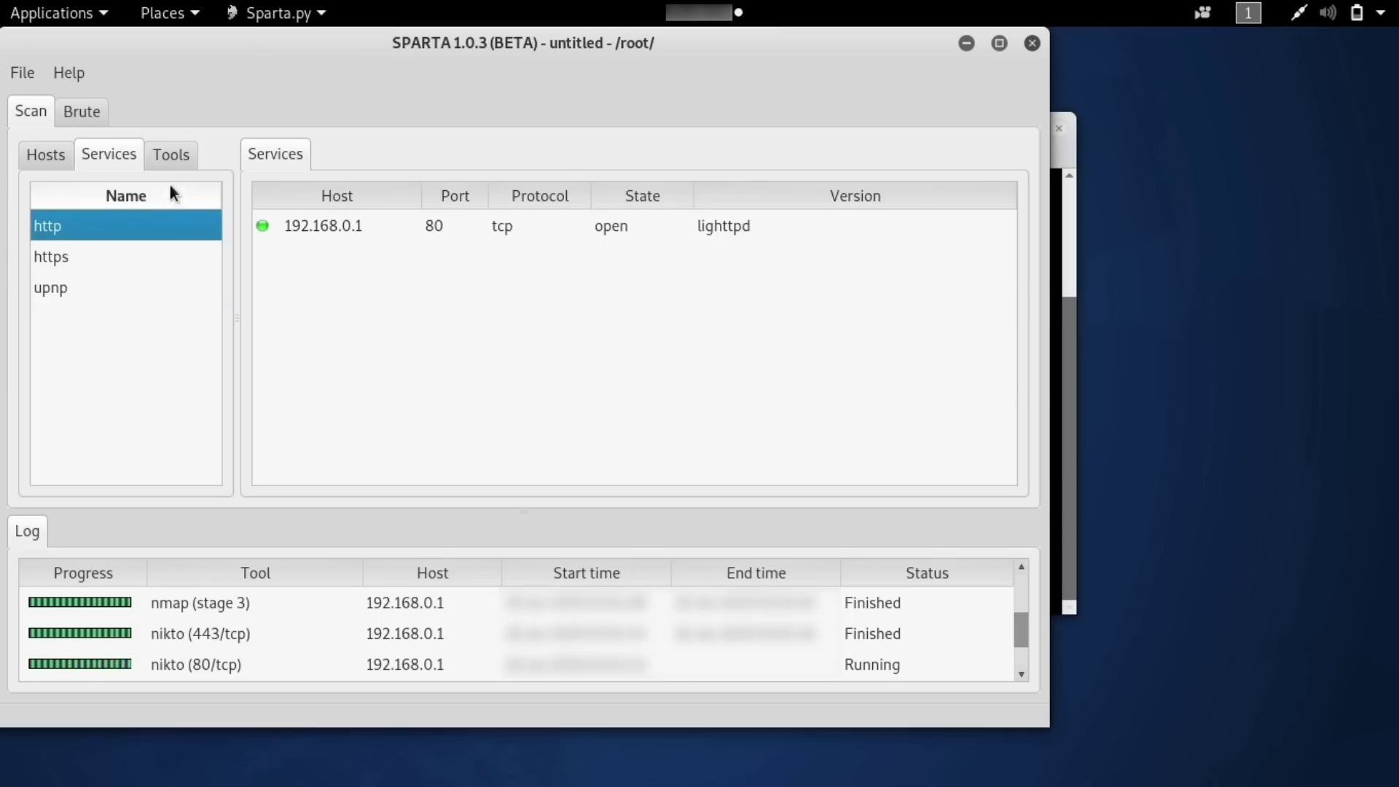
# Step: Review nikto output for ports 443 and 80, then the screenshooter capture for 443
pyautogui.click(178, 156)
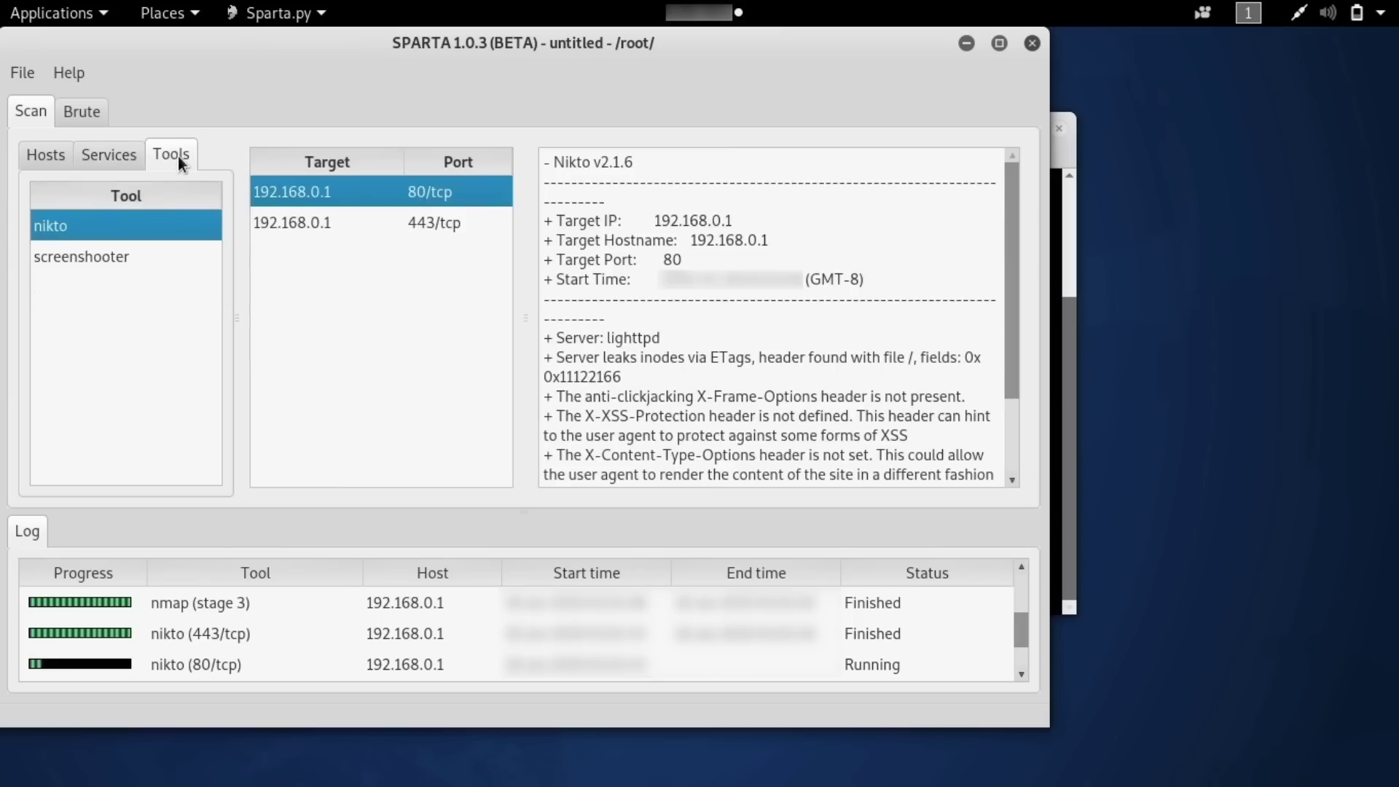
pyautogui.click(318, 223)
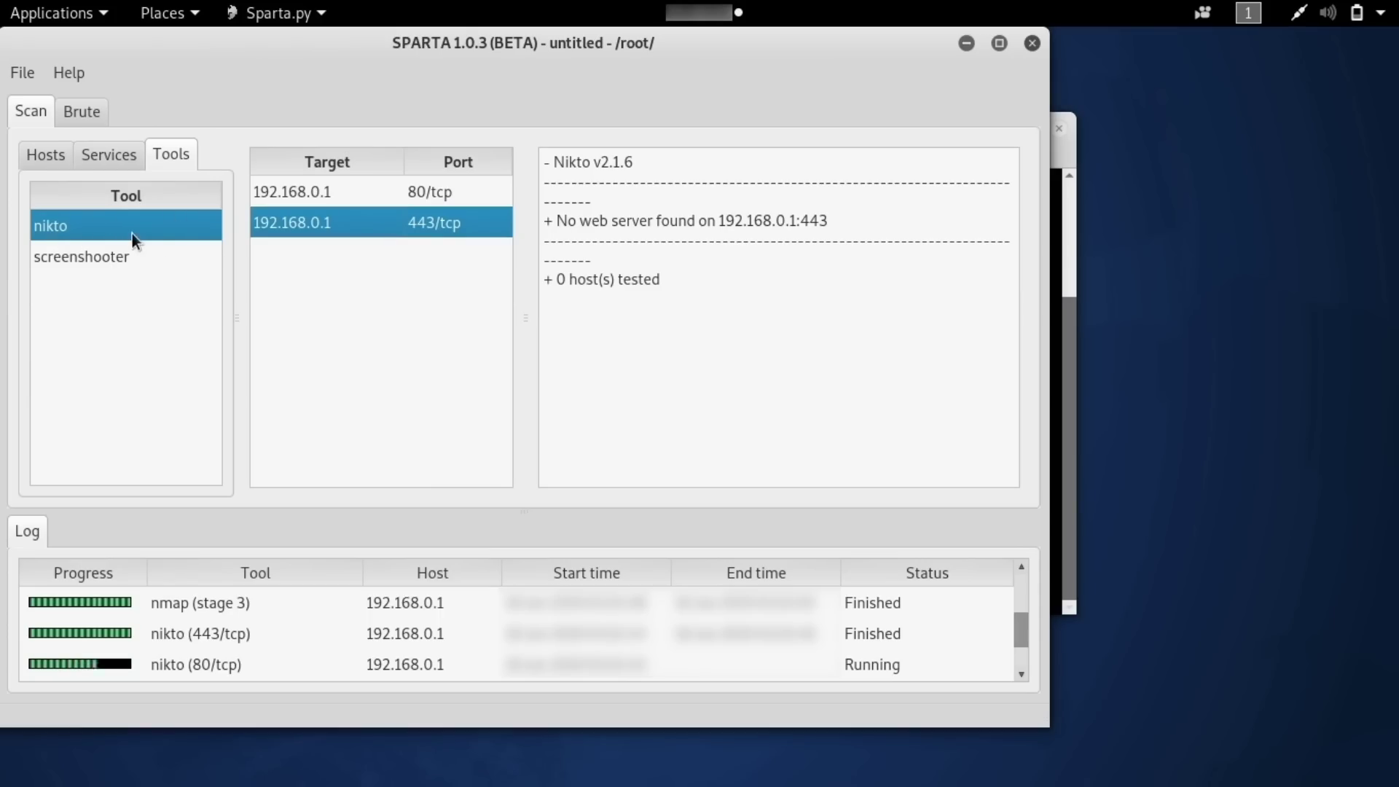
pyautogui.click(297, 183)
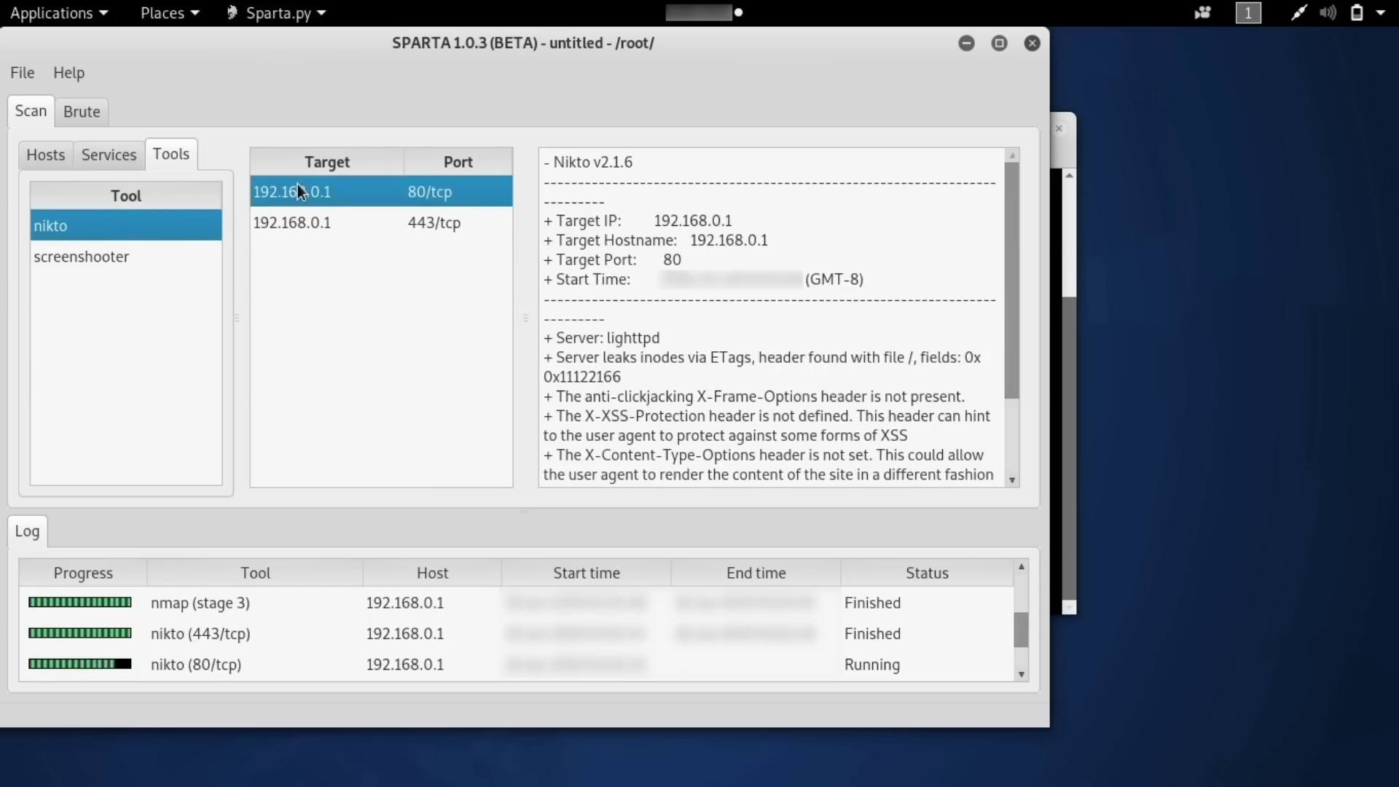
pyautogui.scroll(-2, 571, 324)
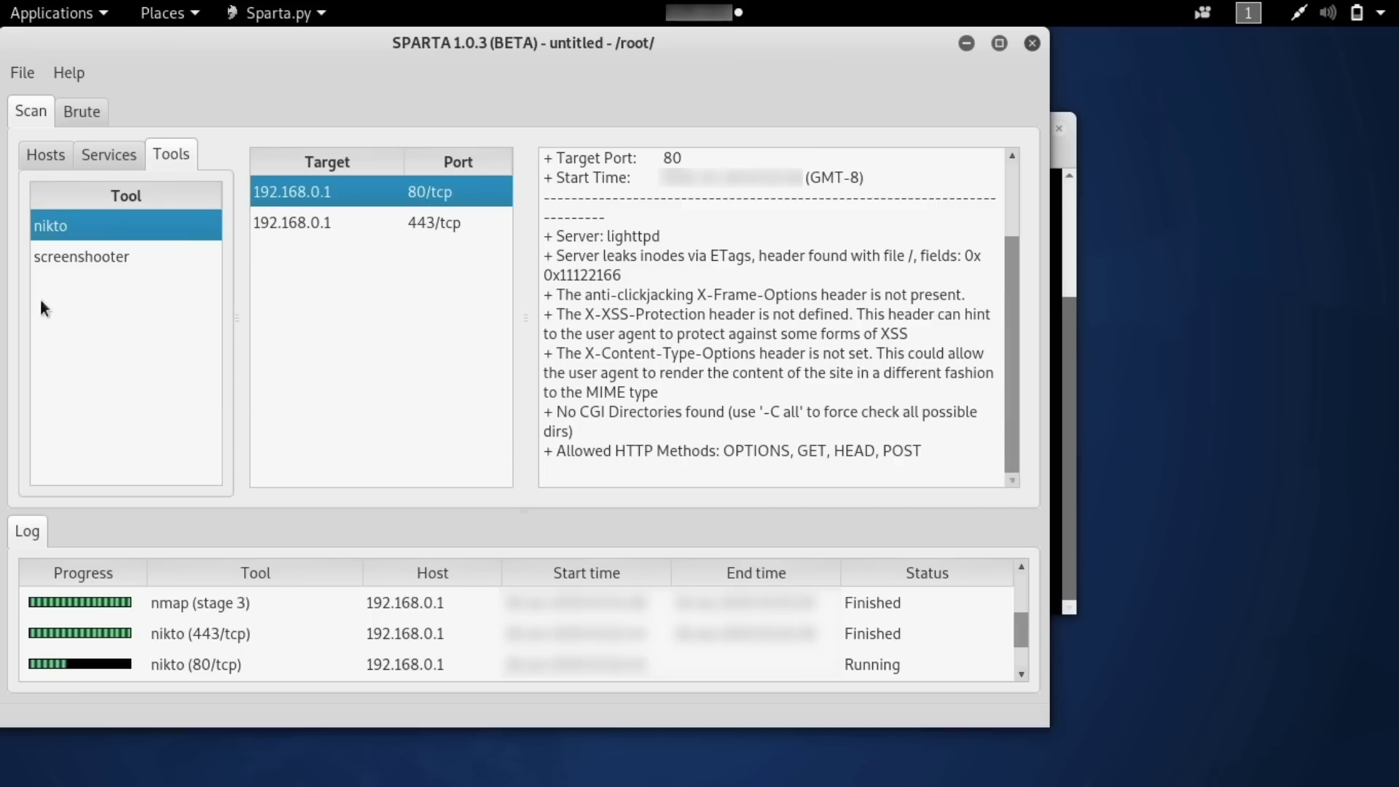
pyautogui.click(44, 249)
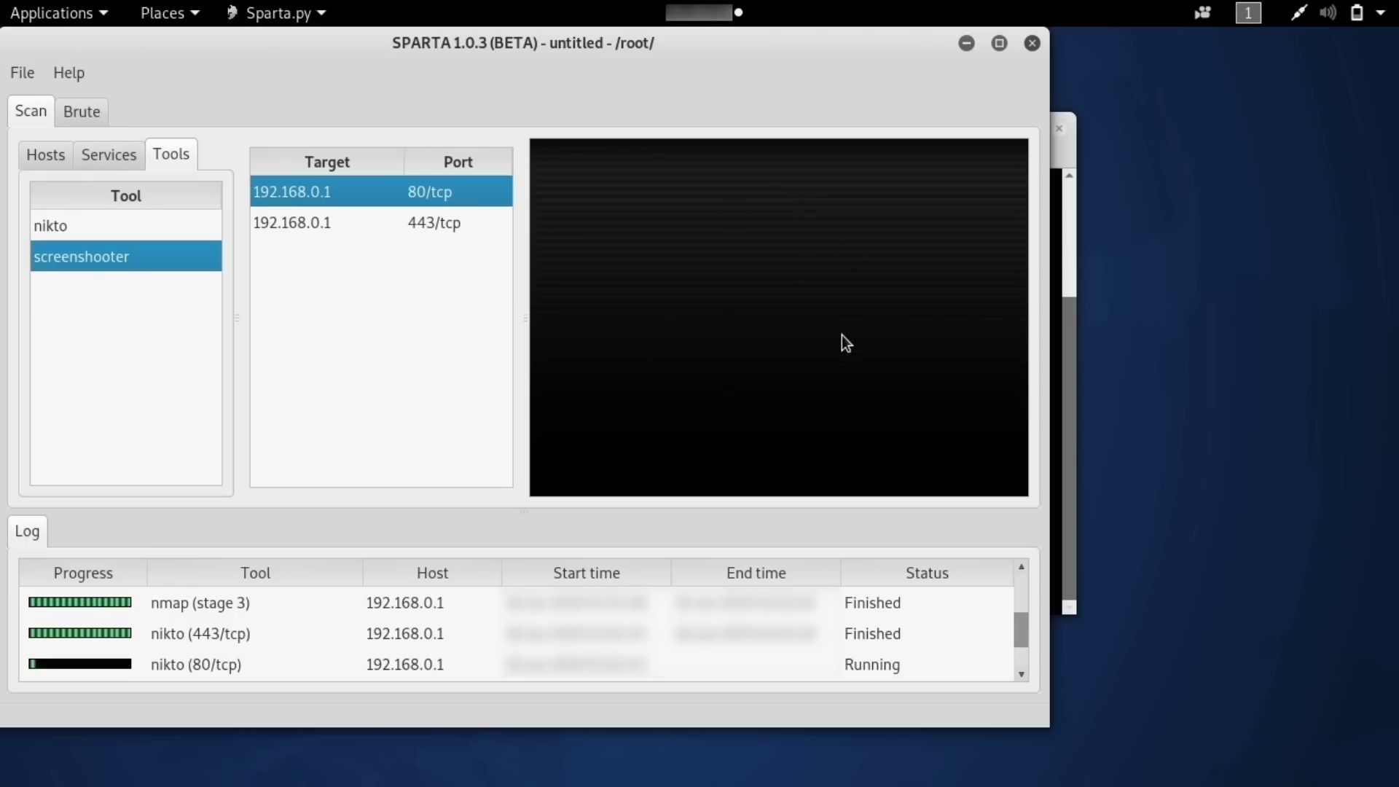
pyautogui.click(331, 229)
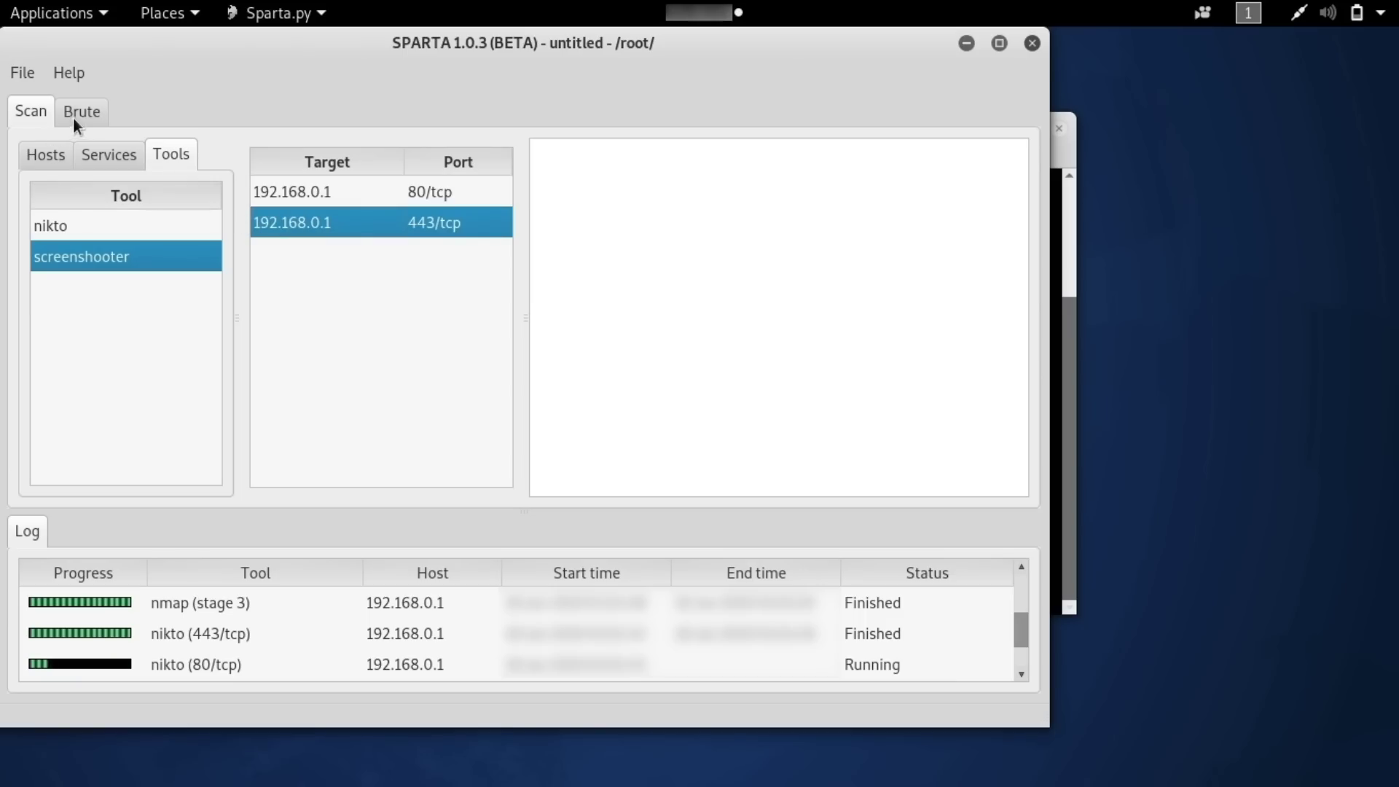
# Step: Return to Hosts and bring up the actions menu for the port 80 http service
pyautogui.click(30, 150)
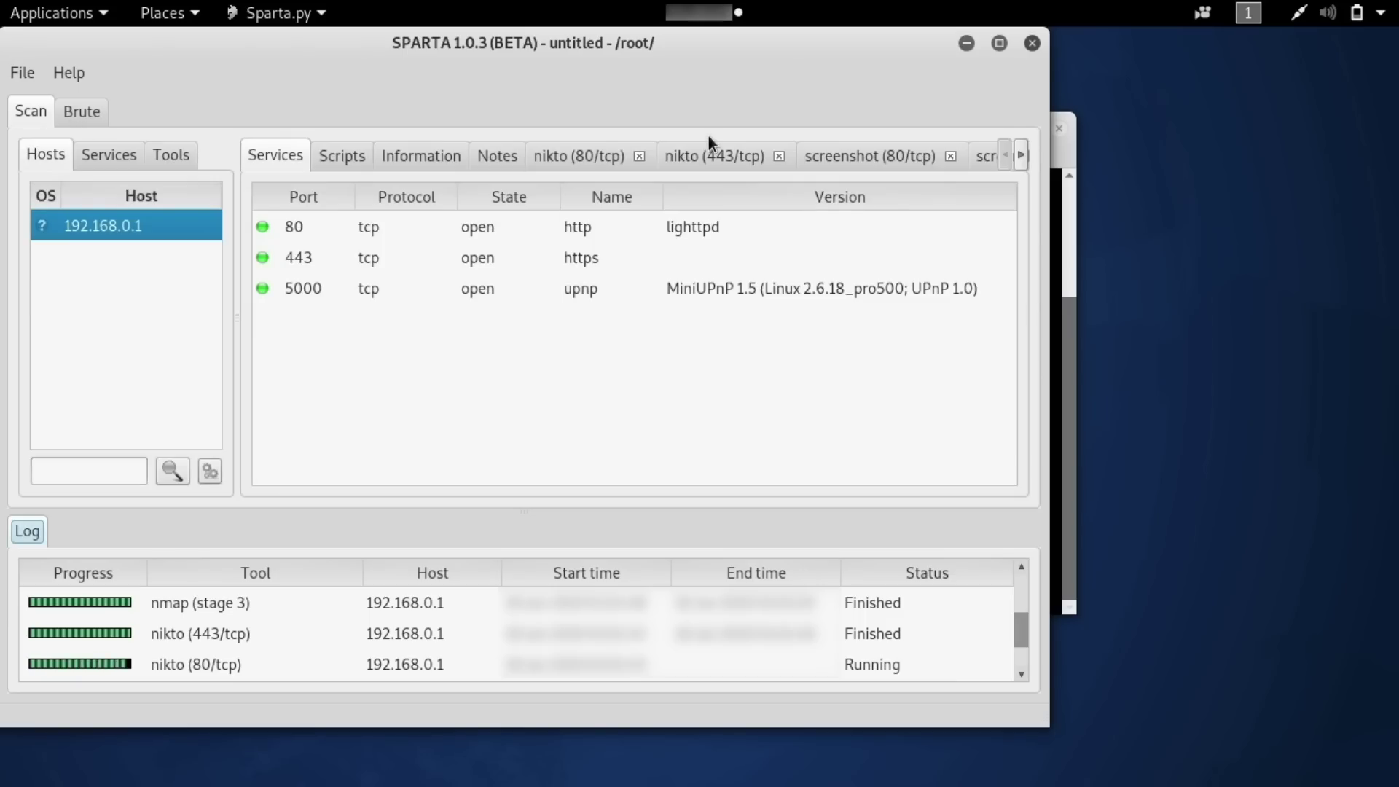
pyautogui.click(294, 229)
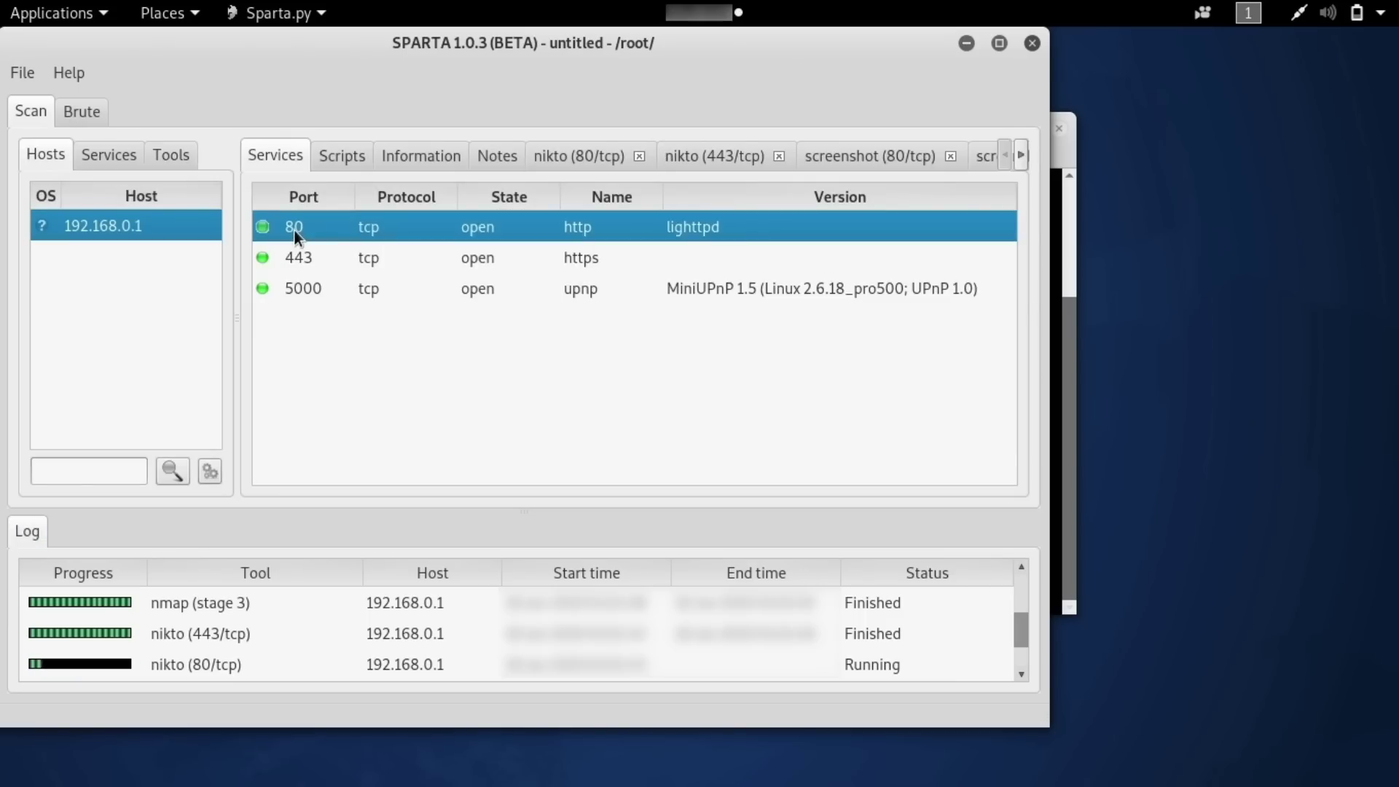
pyautogui.rightClick(295, 229)
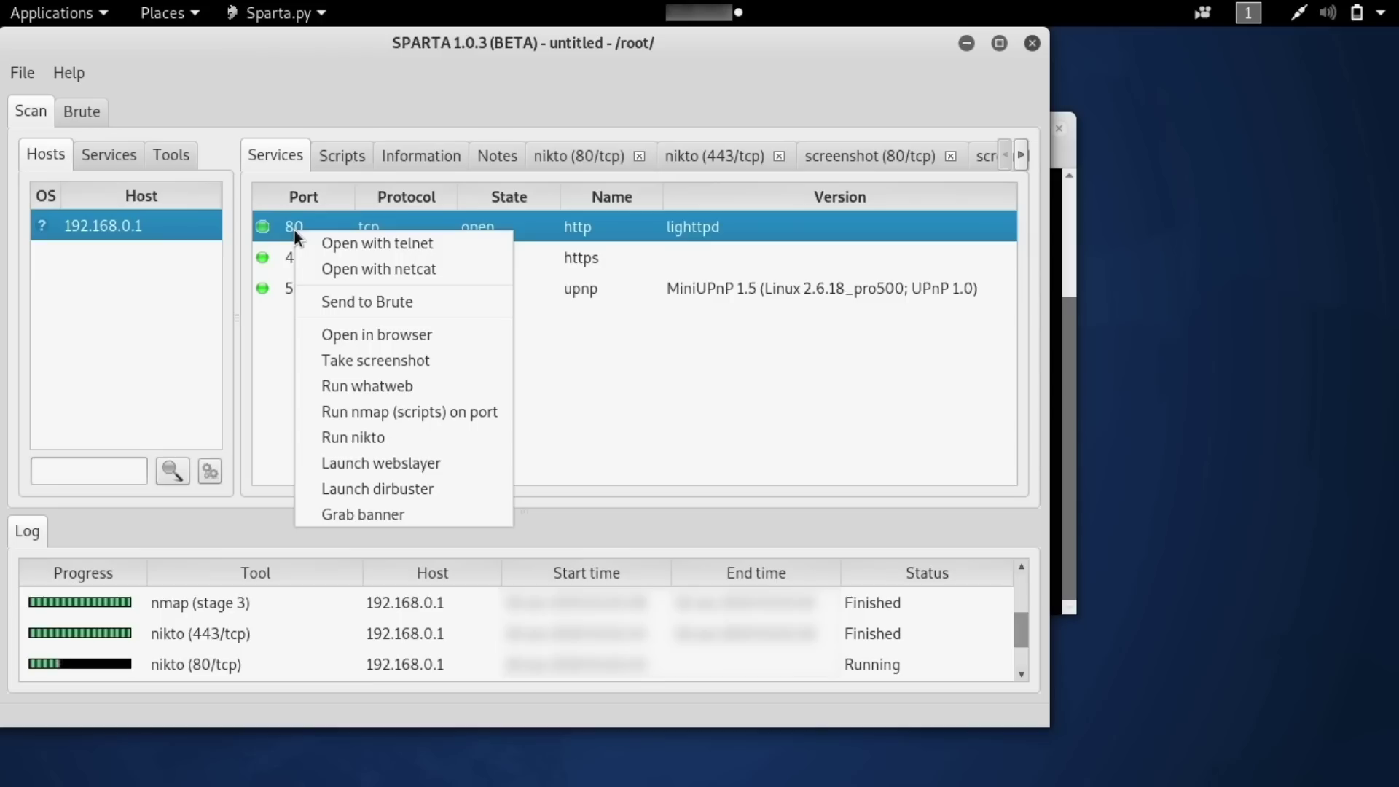
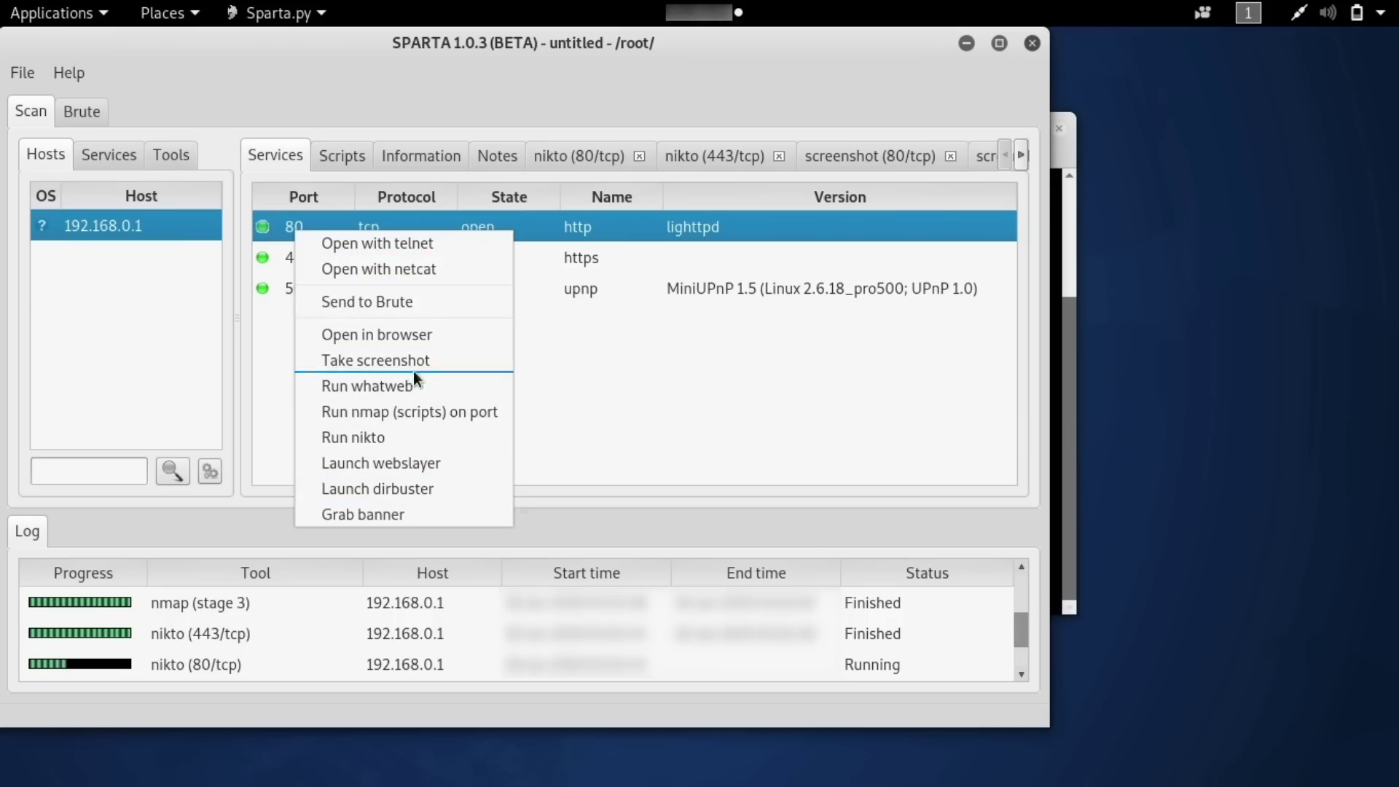
# Step: Launch the HTTP service on port 80 of 192.168.0.1 in a web browser from its context menu
pyautogui.click(418, 342)
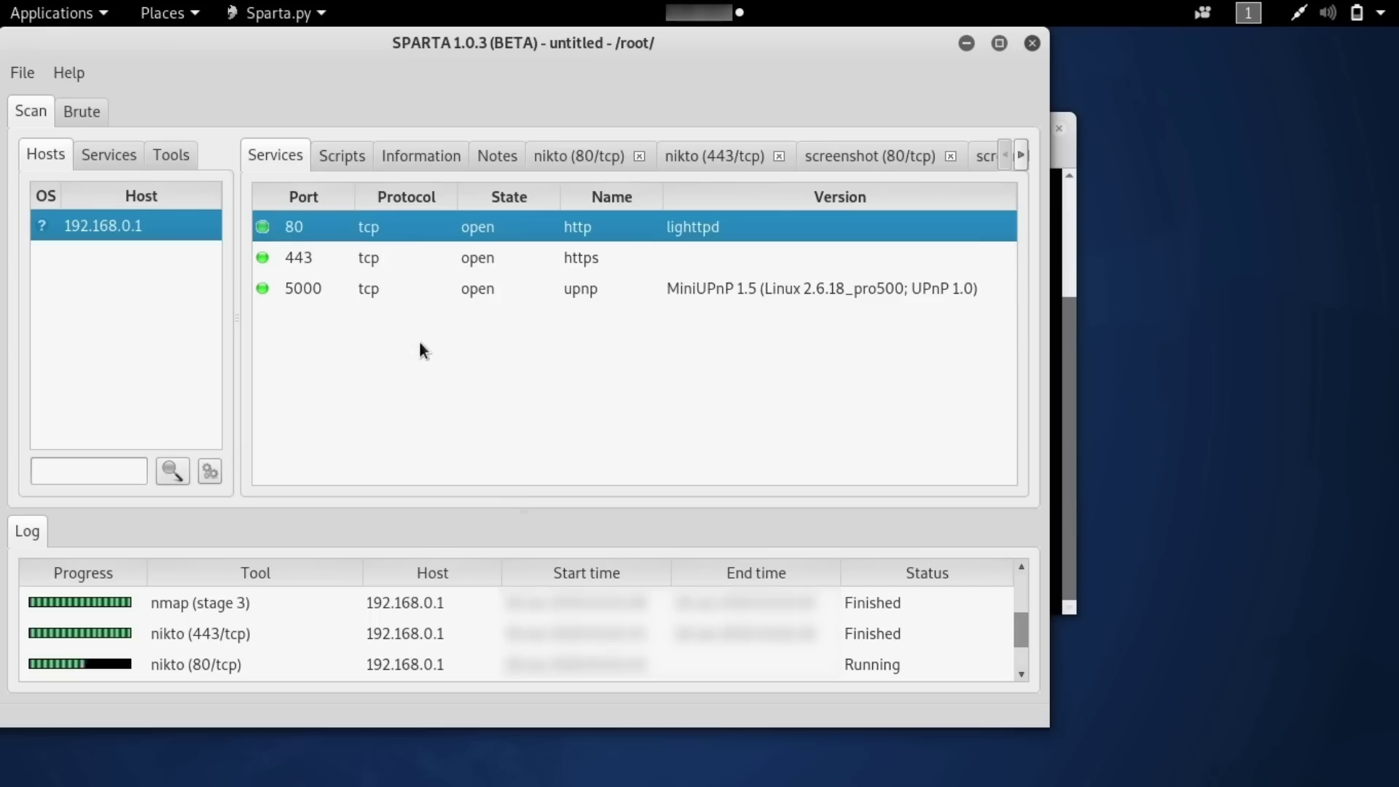
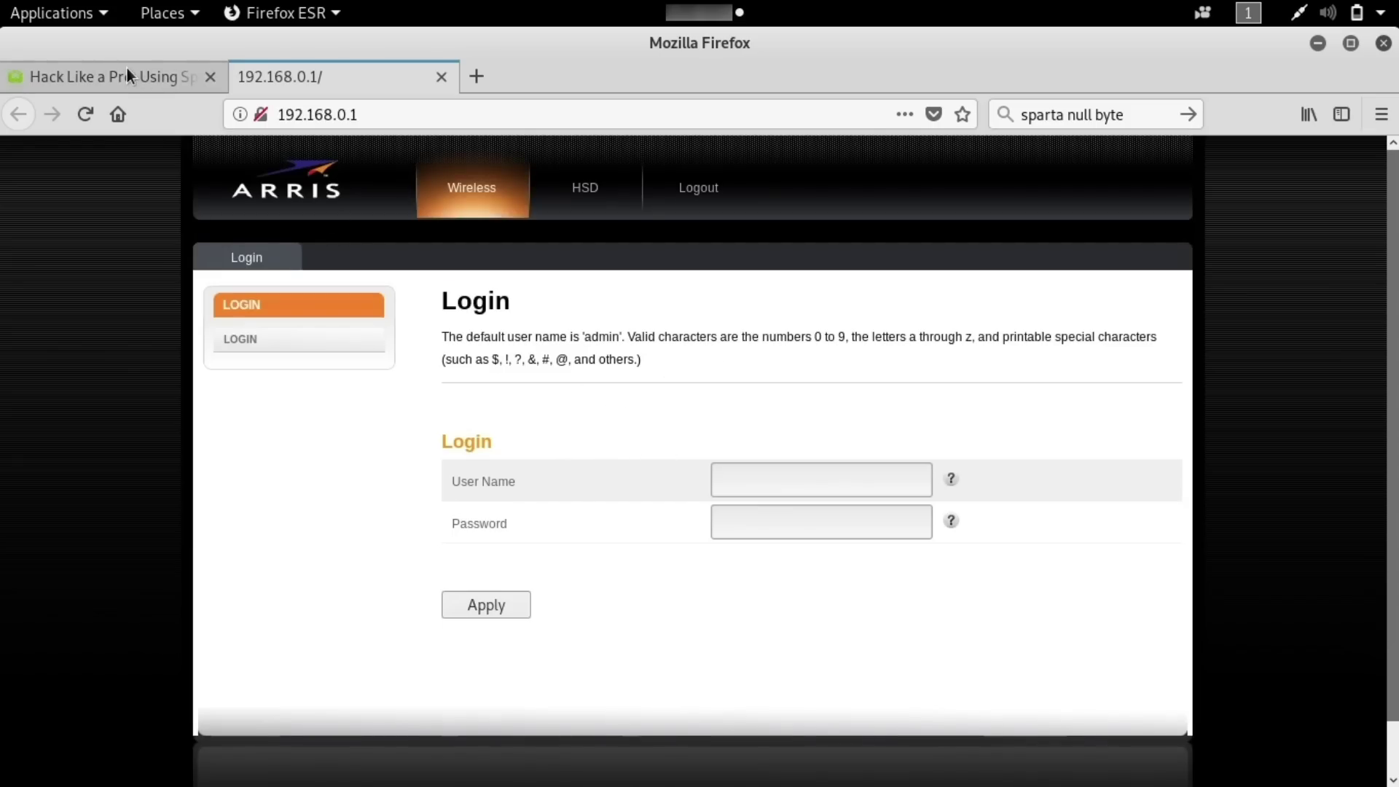
# Step: Bring SPARTA forward to view the 192.168.0.1 scan showing open ports 80, 443 and 5000
pyautogui.hotkey('alt', 'Tab')
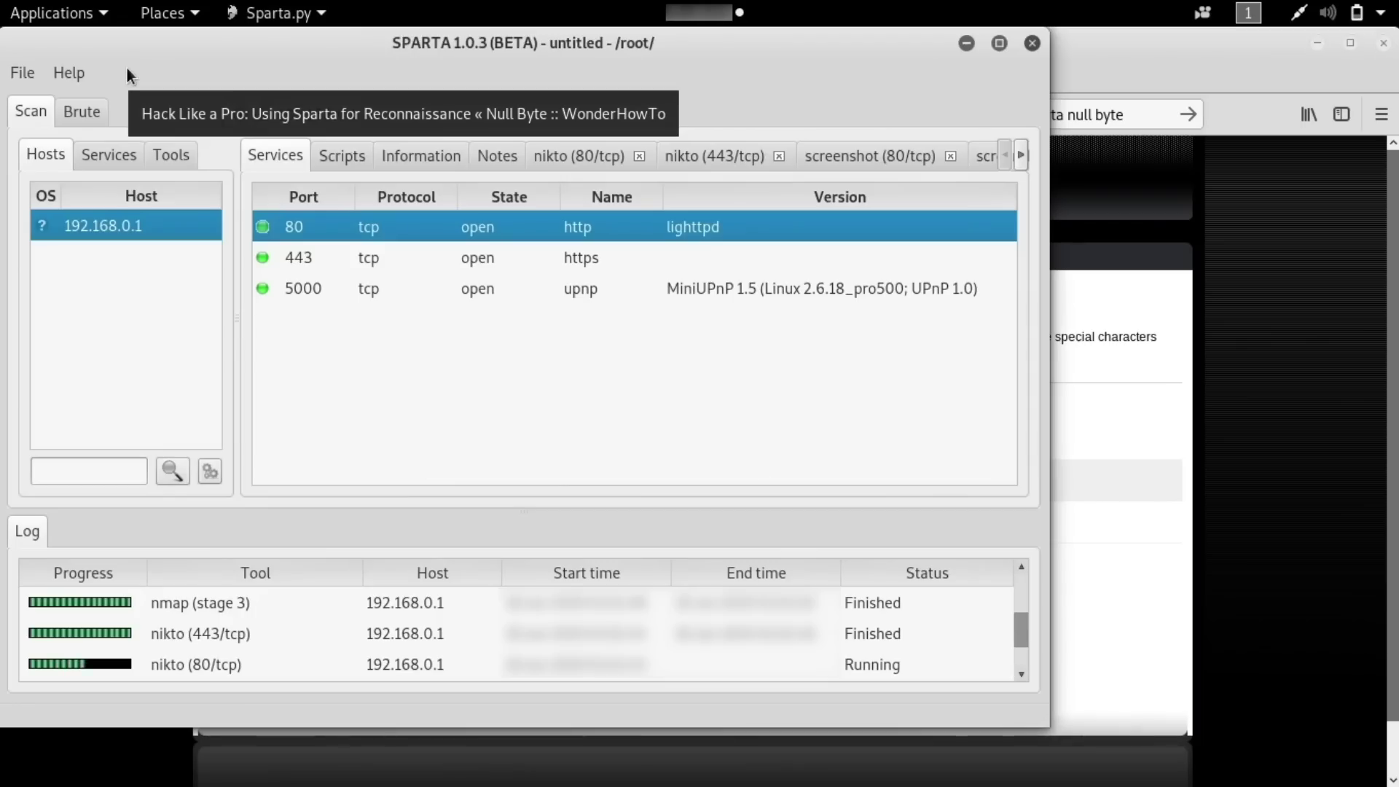
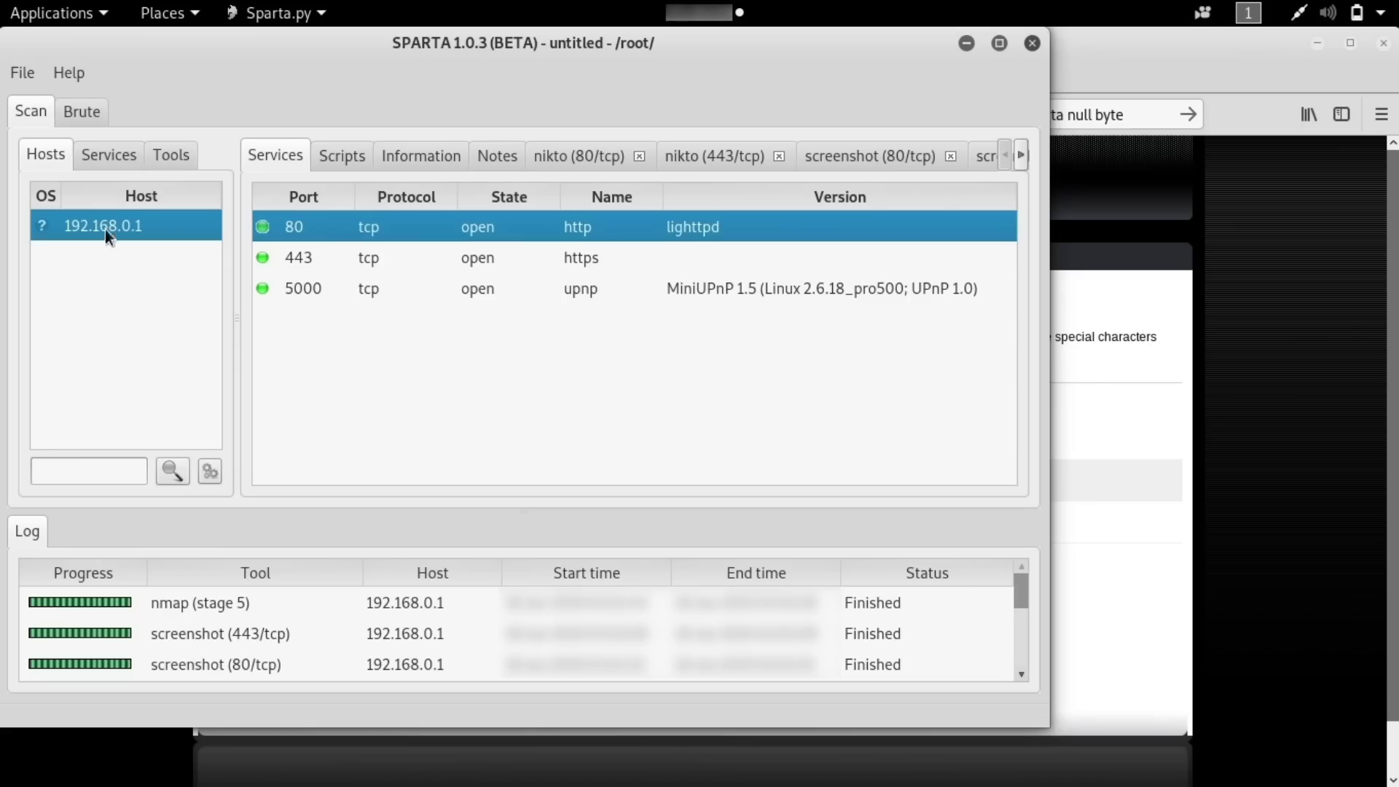
# Step: Add the range 192.168.0.0/24 to scope with host discovery and the staged nmap scan enabled
pyautogui.click(30, 73)
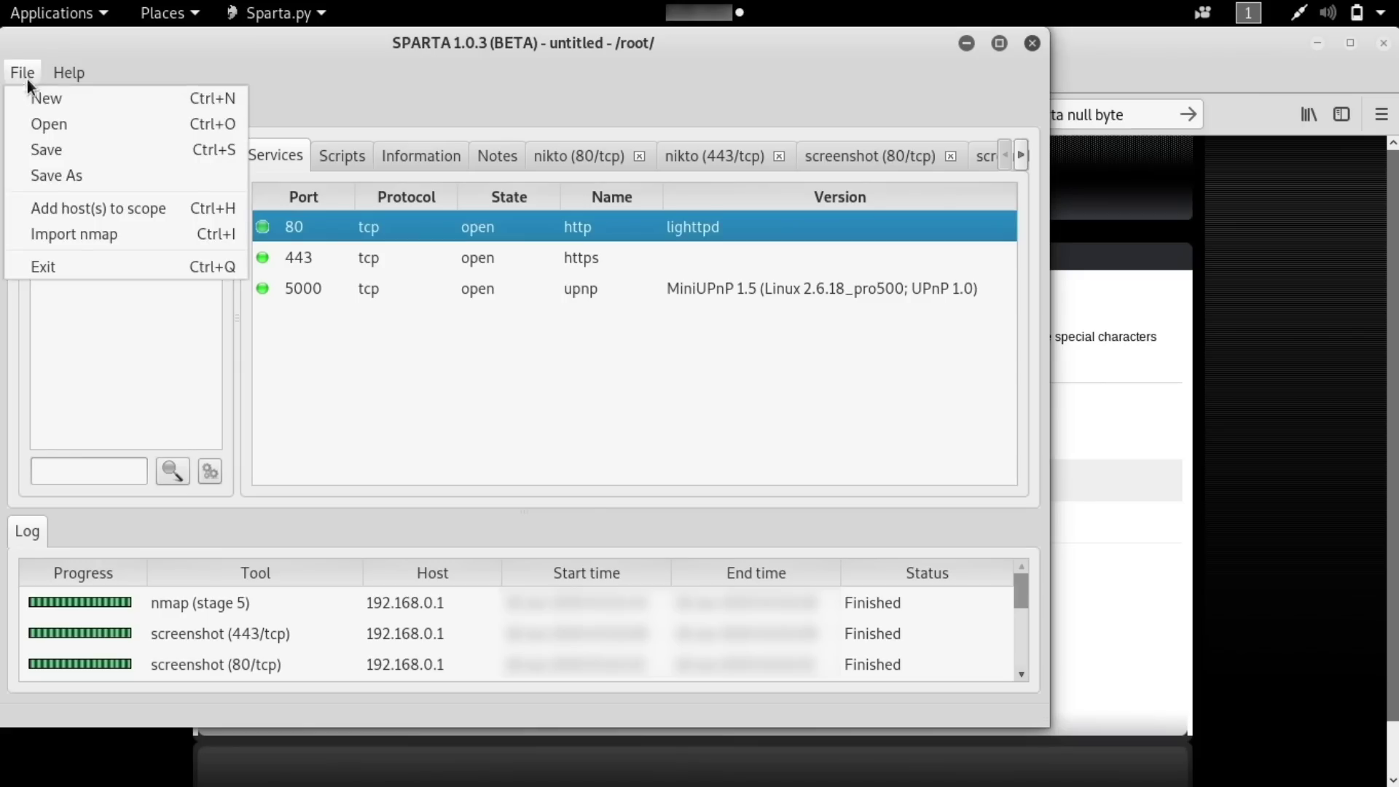
pyautogui.click(71, 202)
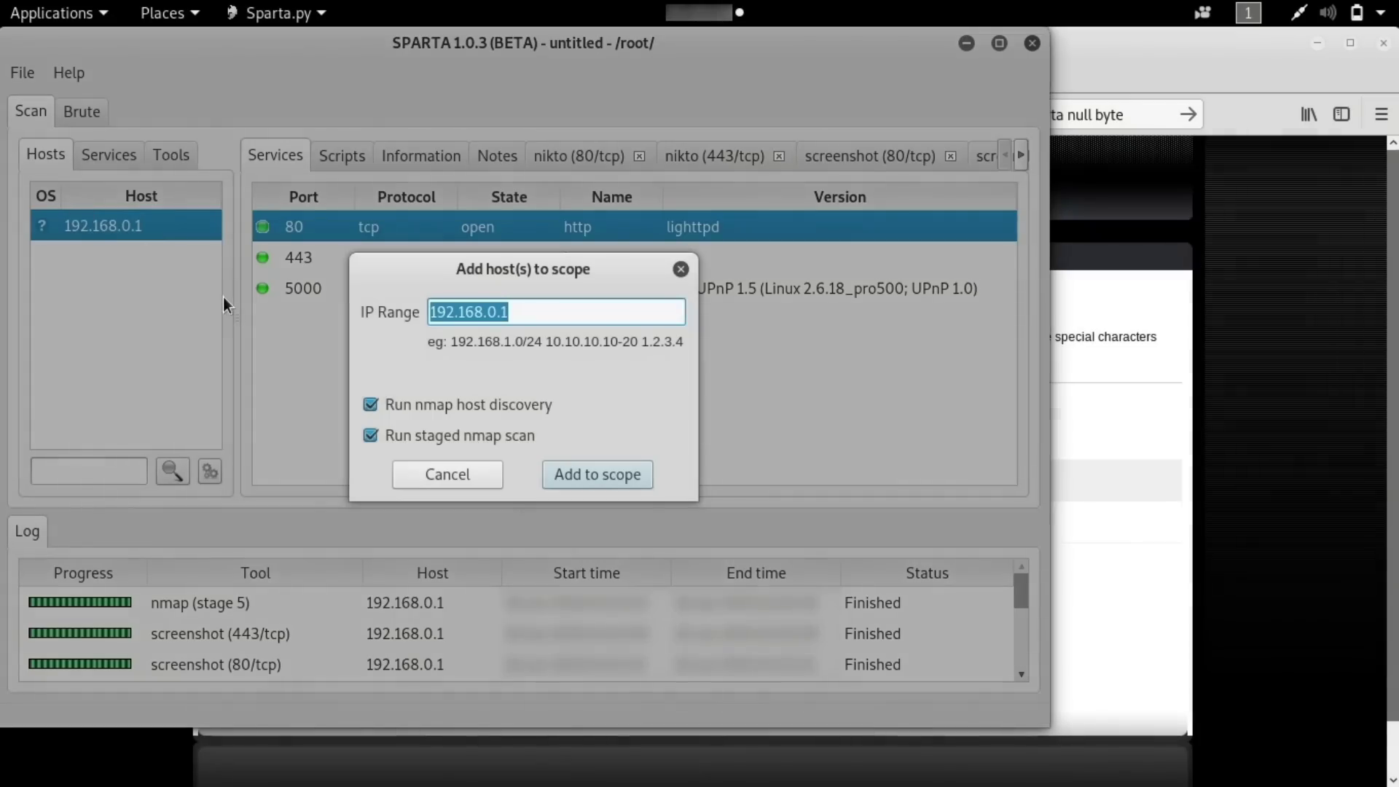
pyautogui.press('End')
pyautogui.press('BackSpace')
pyautogui.write('0')
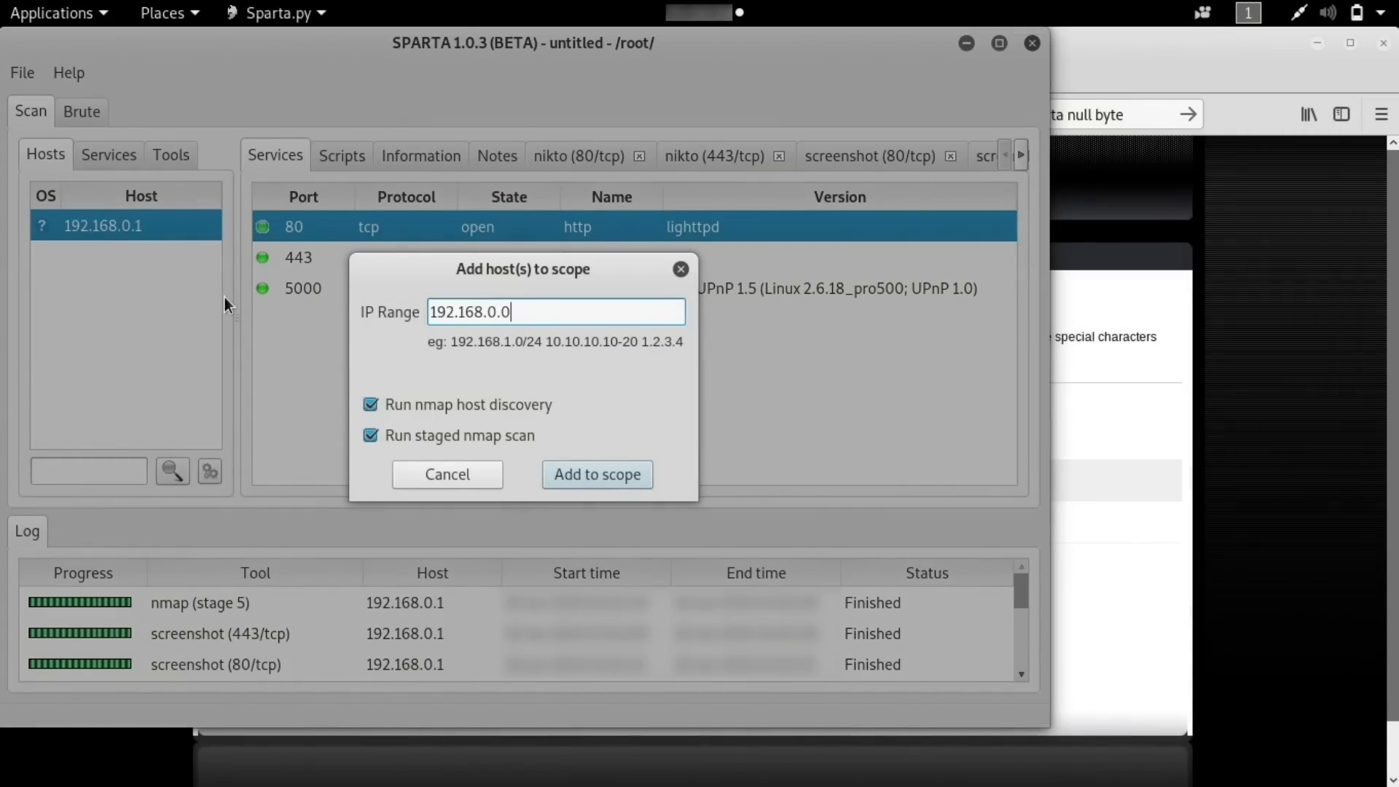
pyautogui.write('/24')
pyautogui.click(583, 478)
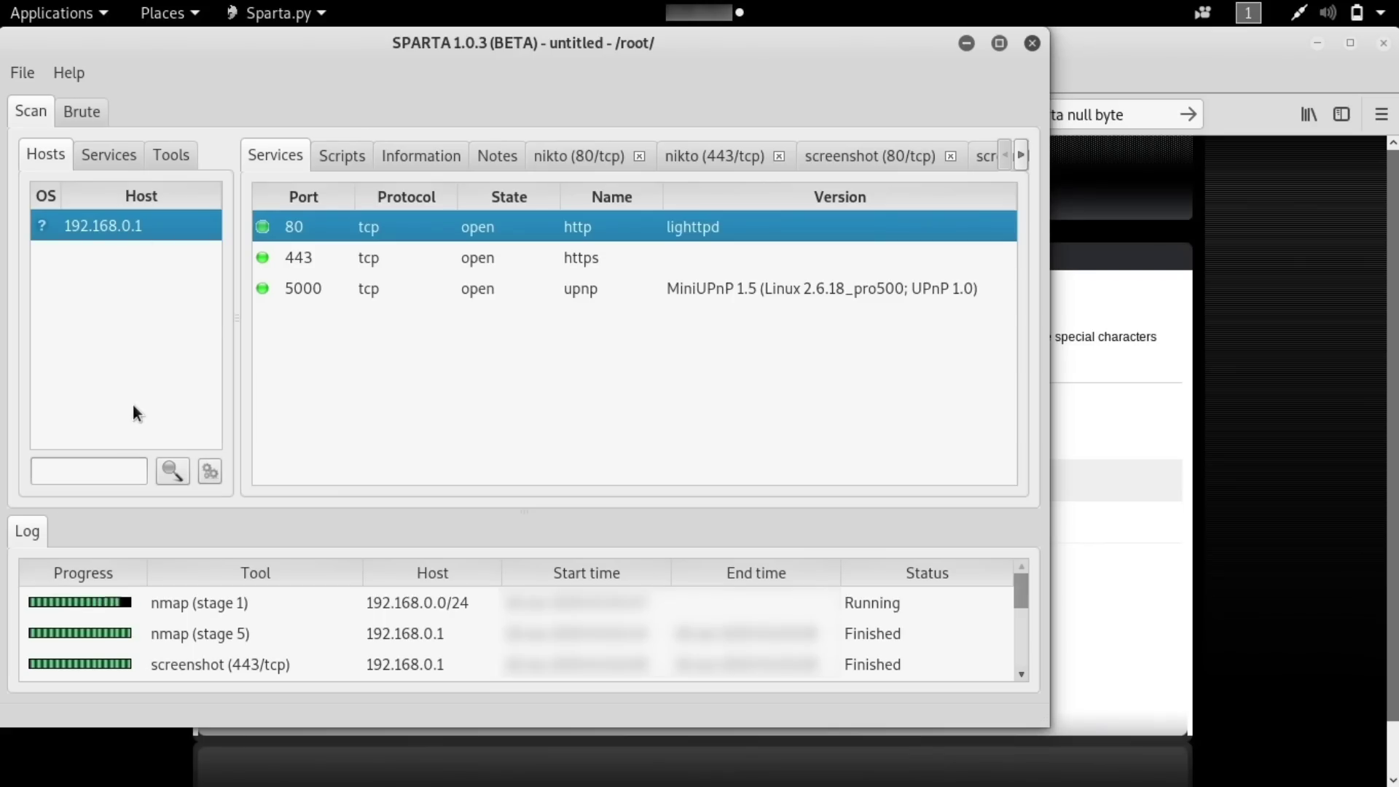
# Step: View 192.168.0.1's 443/tcp and 80/tcp screenshot results, then its host status details
pyautogui.click(1025, 155)
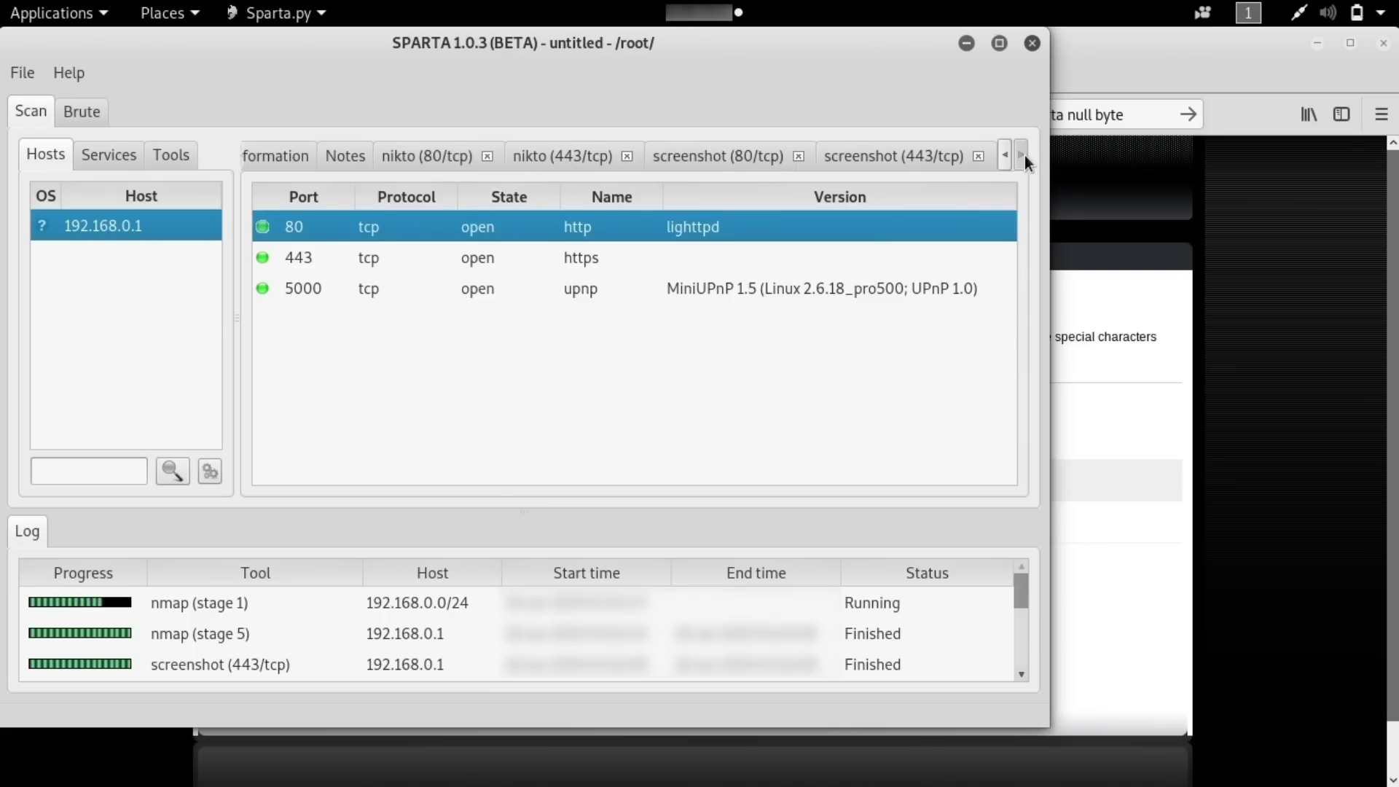
pyautogui.click(935, 155)
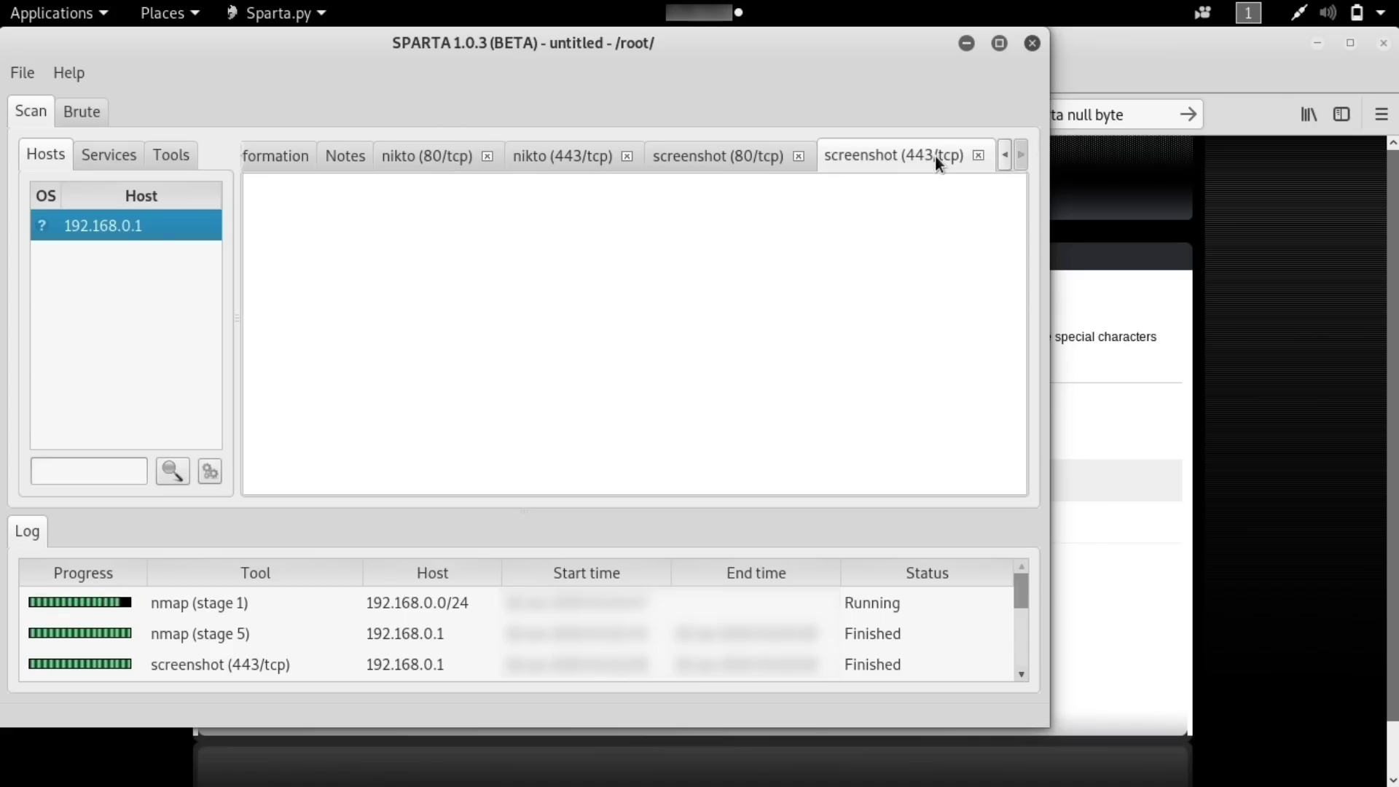
pyautogui.click(752, 152)
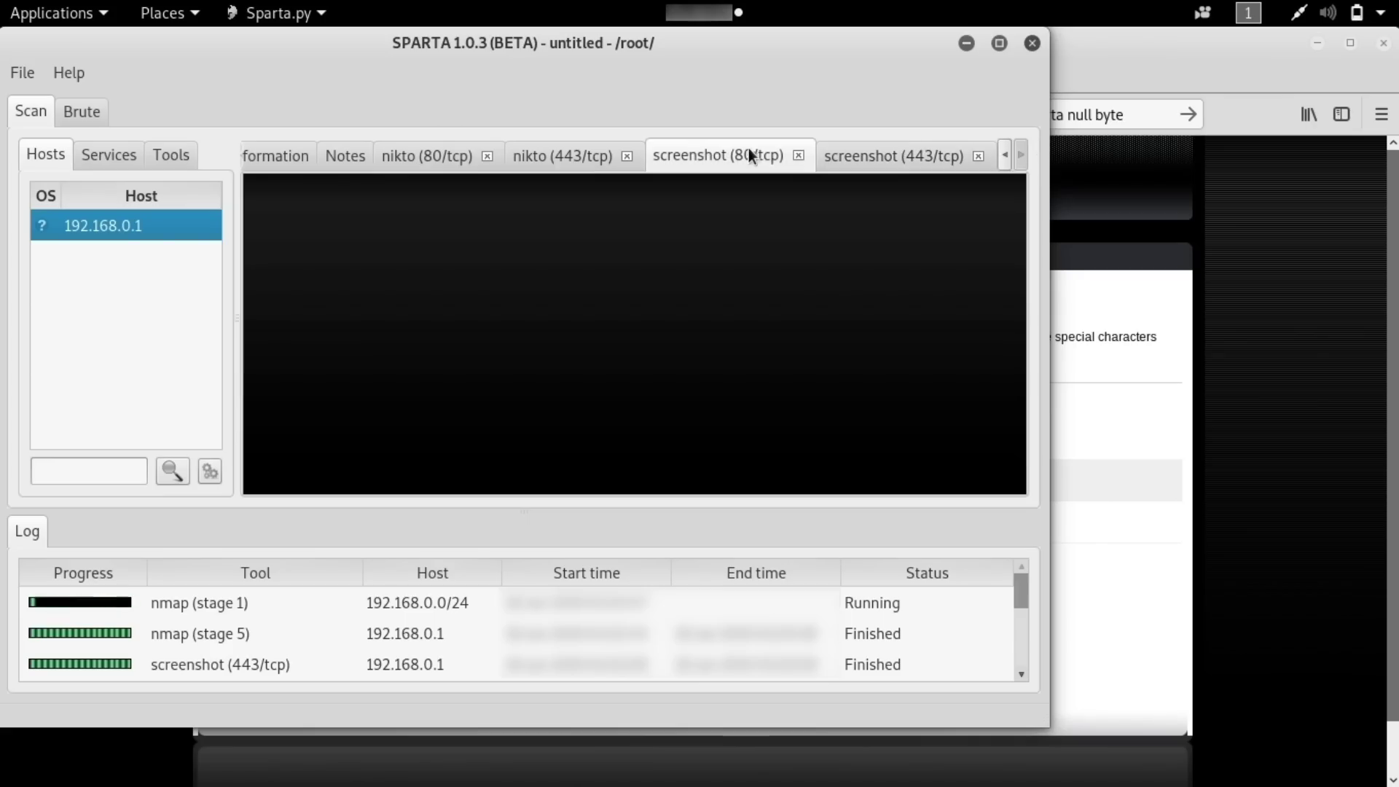
pyautogui.click(283, 153)
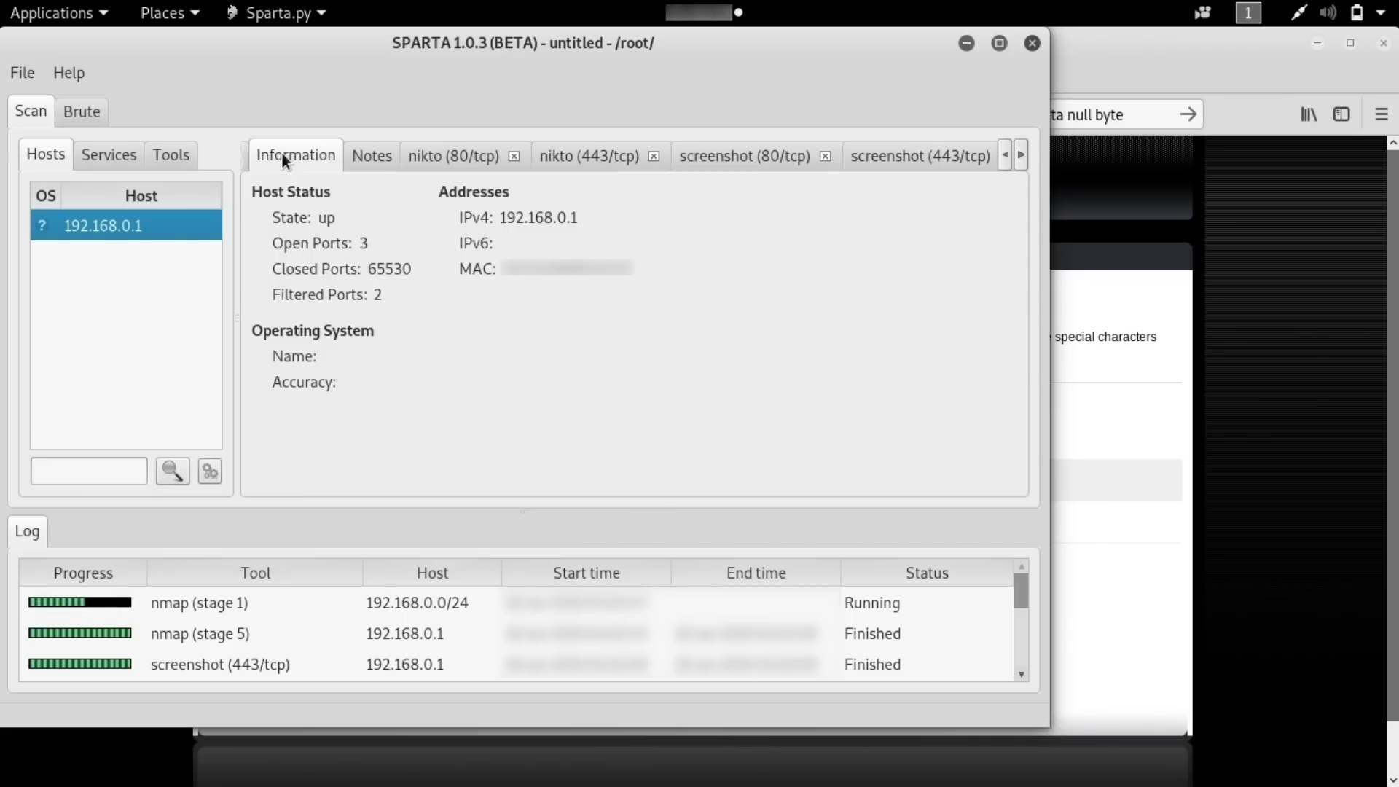
# Step: Browse the Services view, then return to Hosts to list 192.168.0.1's ports 80, 443 and 5000
pyautogui.click(109, 157)
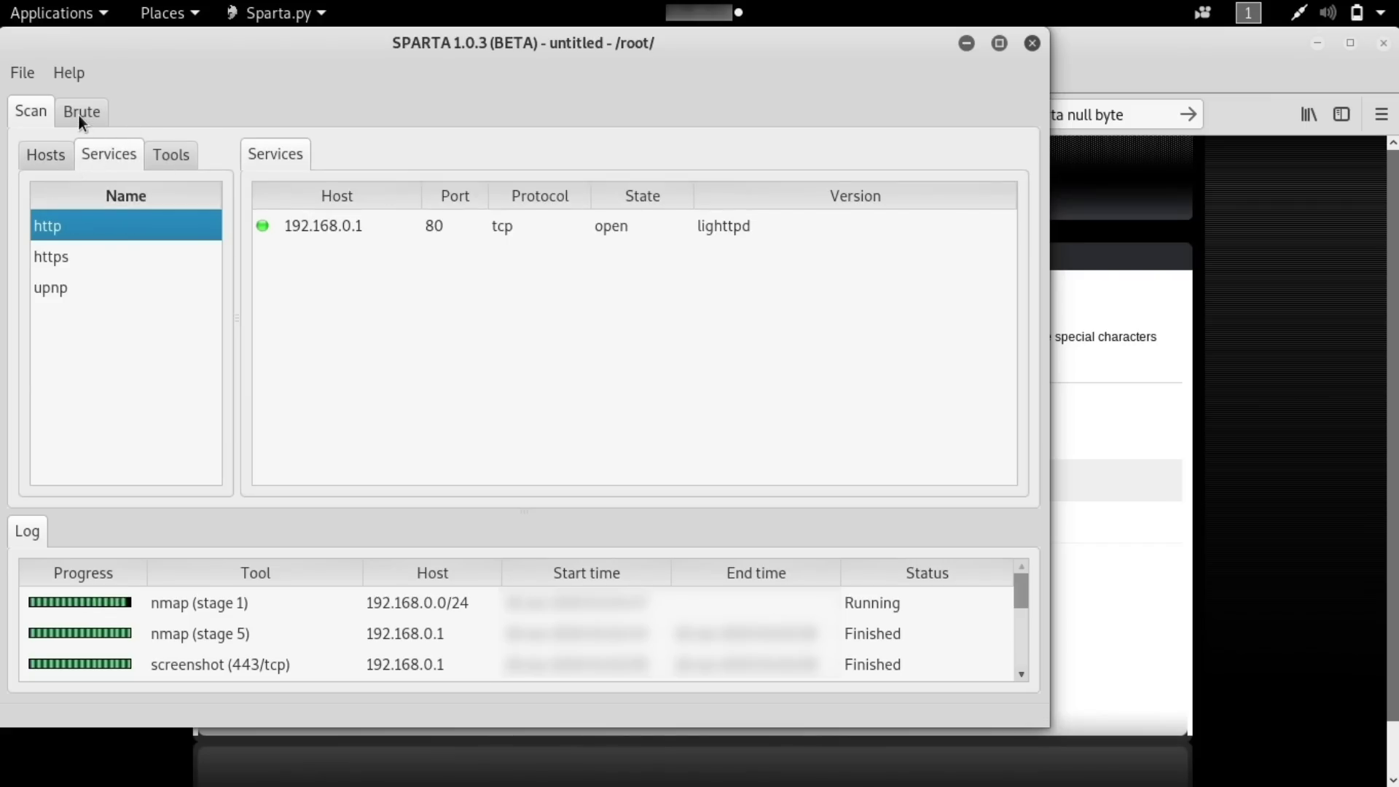
pyautogui.click(39, 160)
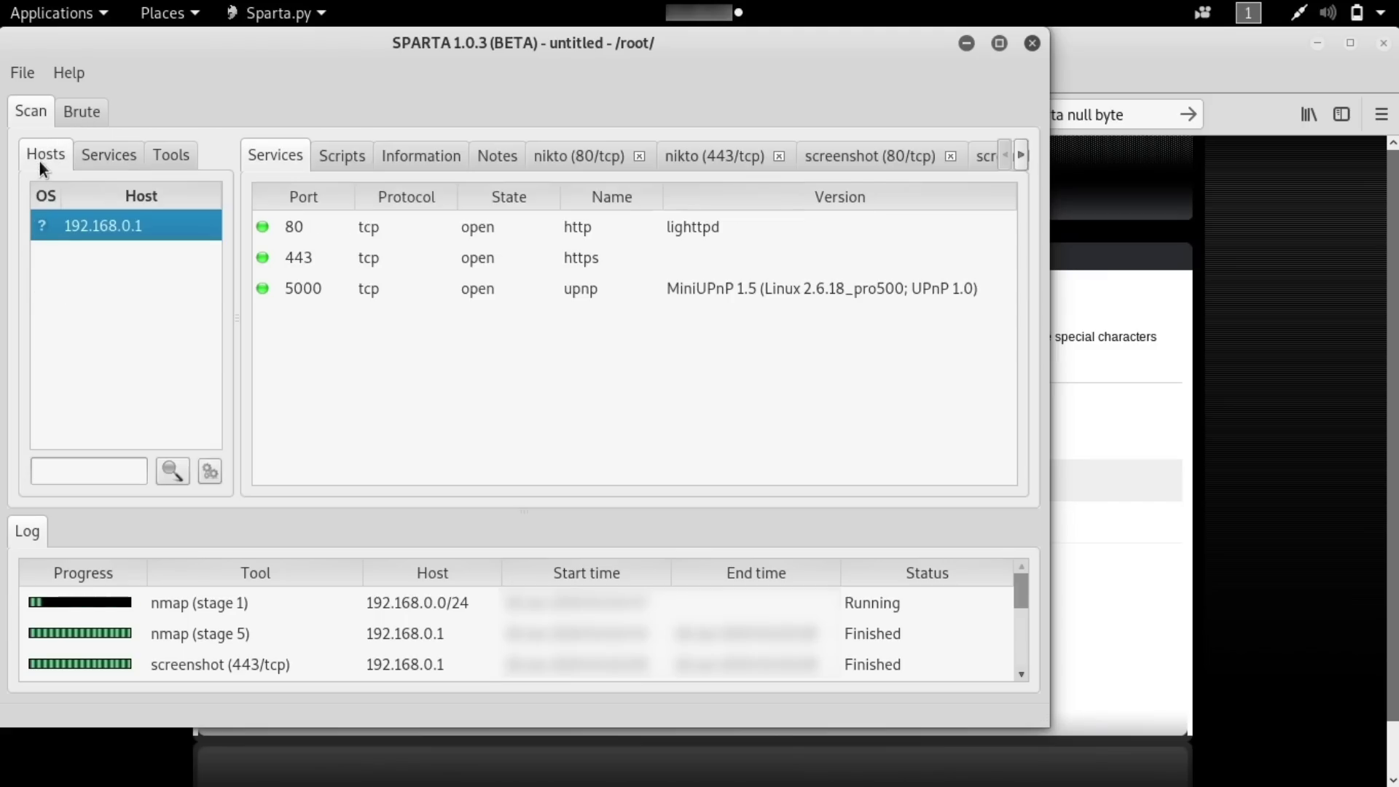
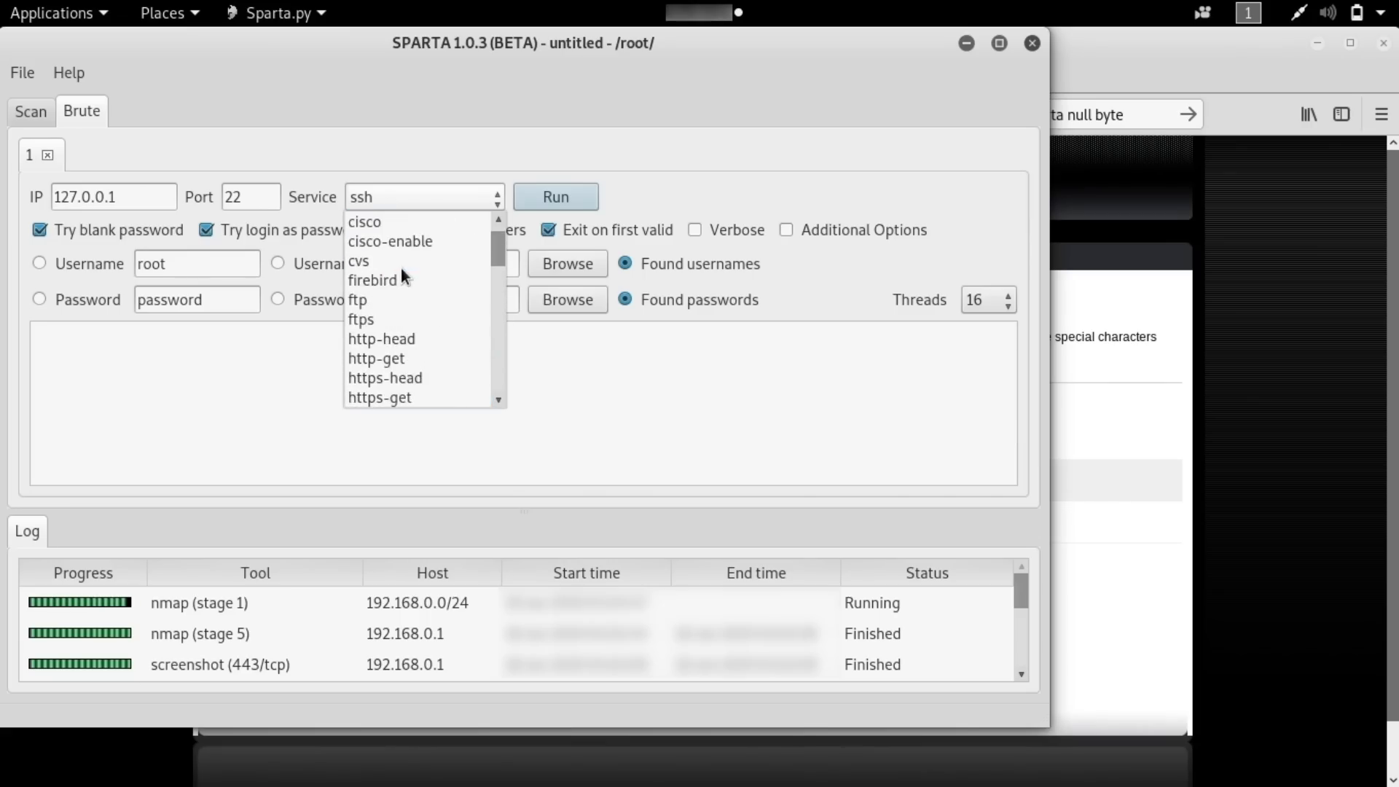
pyautogui.scroll(-2, 402, 271)
pyautogui.scroll(1, 402, 271)
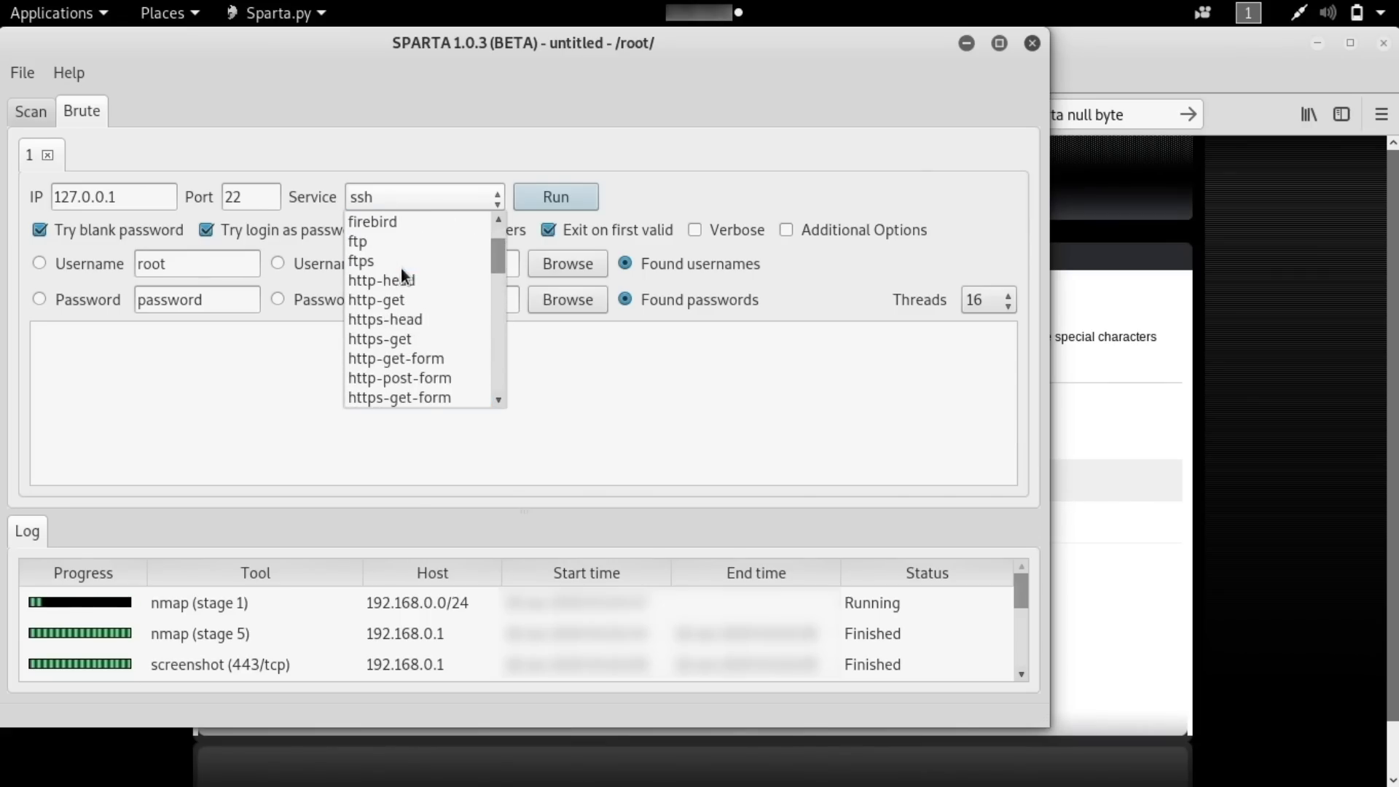
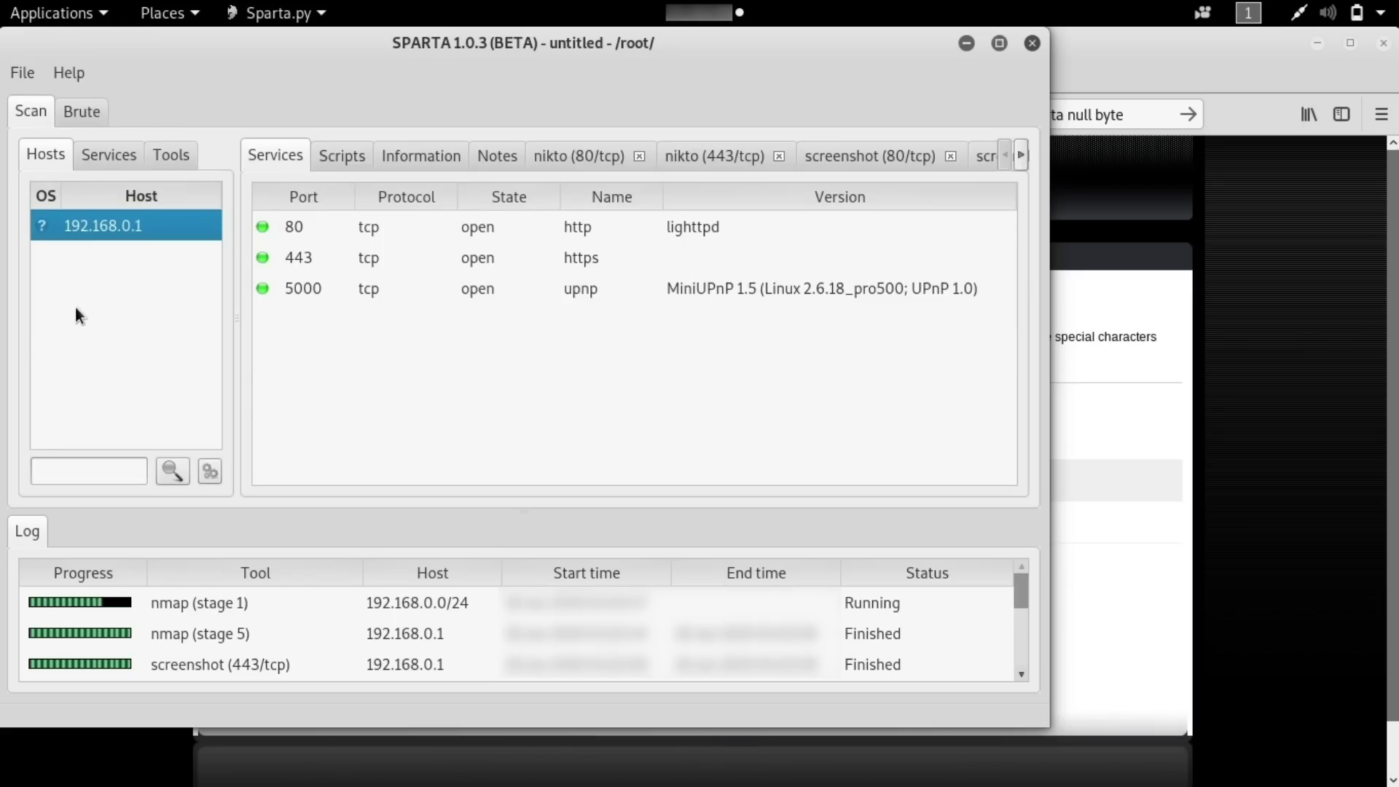
# Step: Maximize the SPARTA window to show the 192.168.0.0/24 host list starting at 192.168.0.1
pyautogui.click(998, 43)
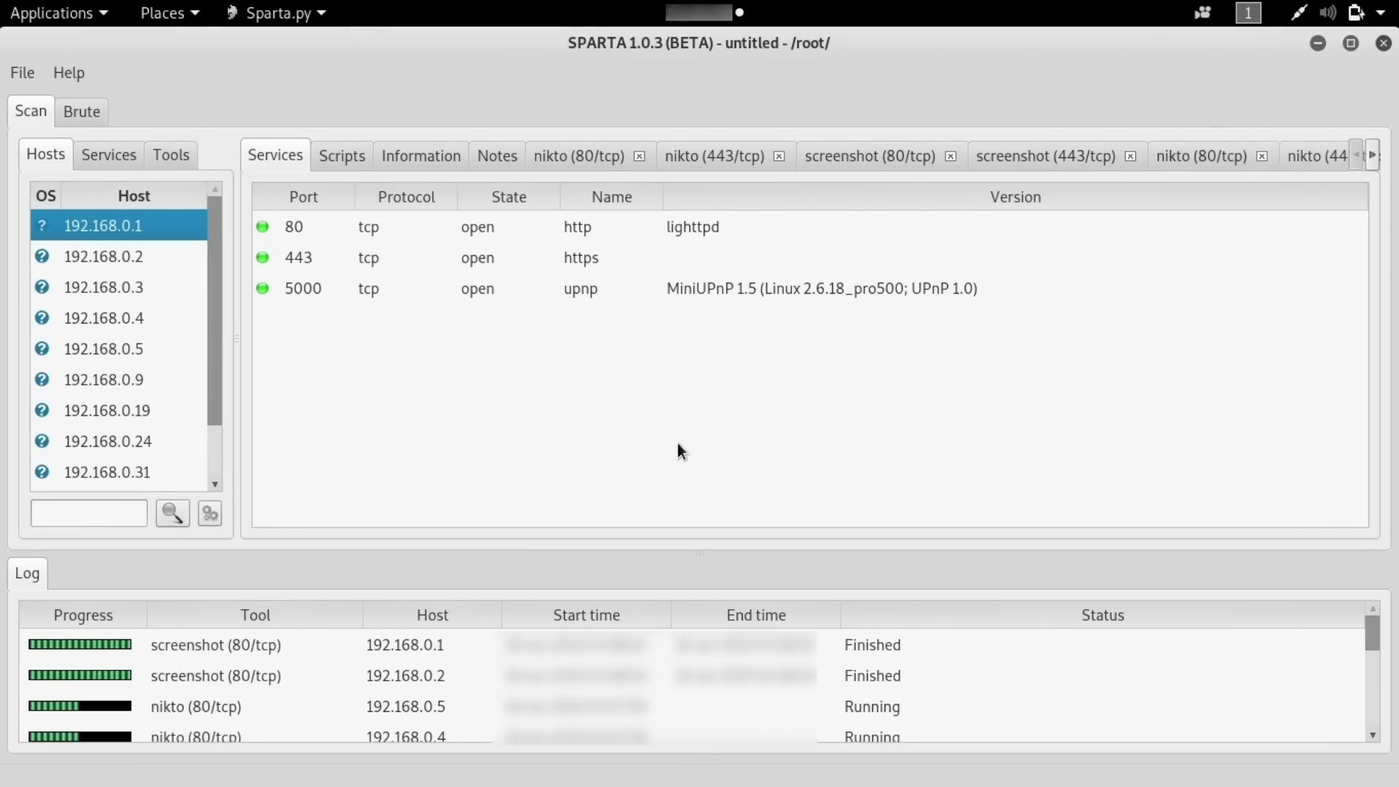
pyautogui.scroll(-1, 131, 310)
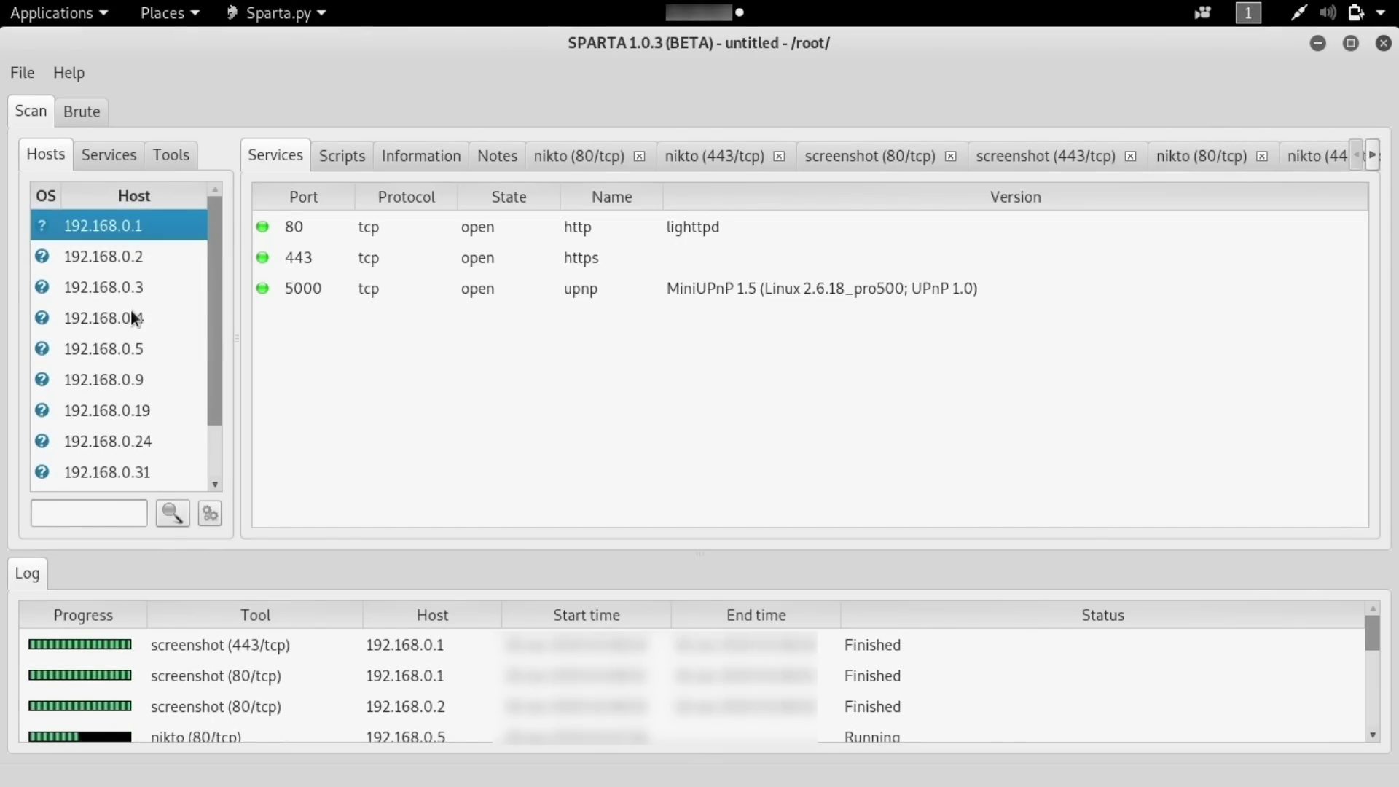
pyautogui.click(113, 156)
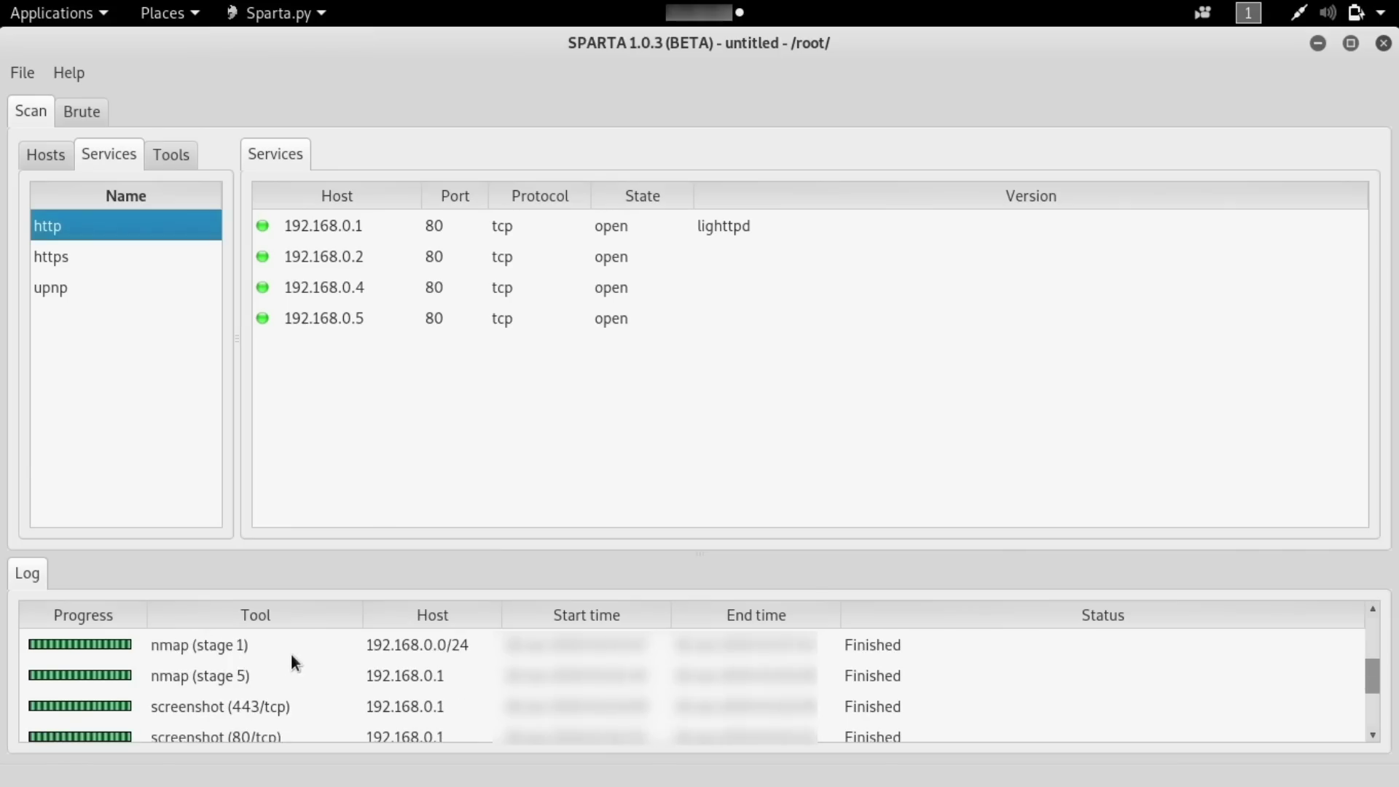
pyautogui.click(43, 157)
pyautogui.scroll(-1, 67, 343)
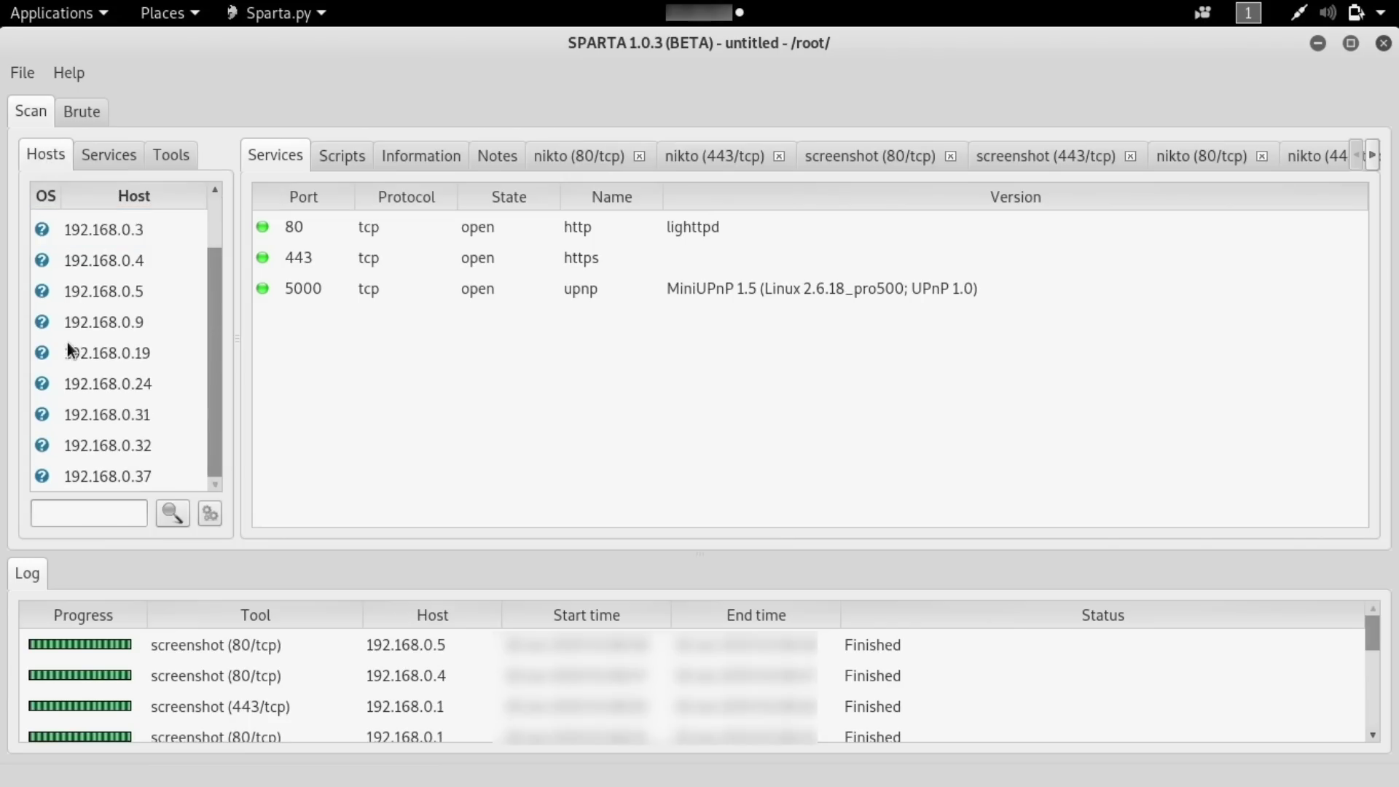